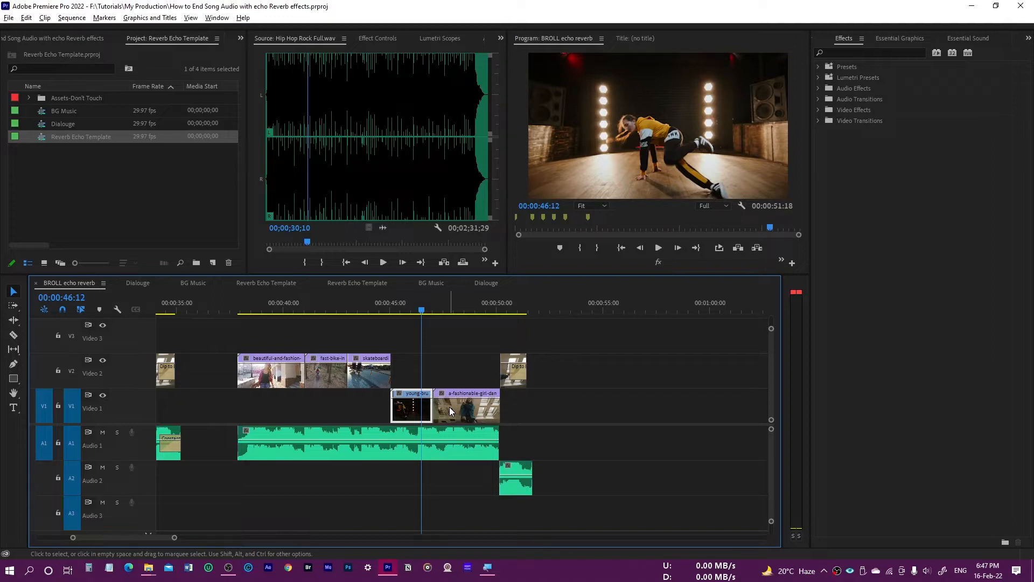
- Undo the last two edits to the song's ending and play back the uncut audio
key("ctrl+z")
key("ctrl+z")
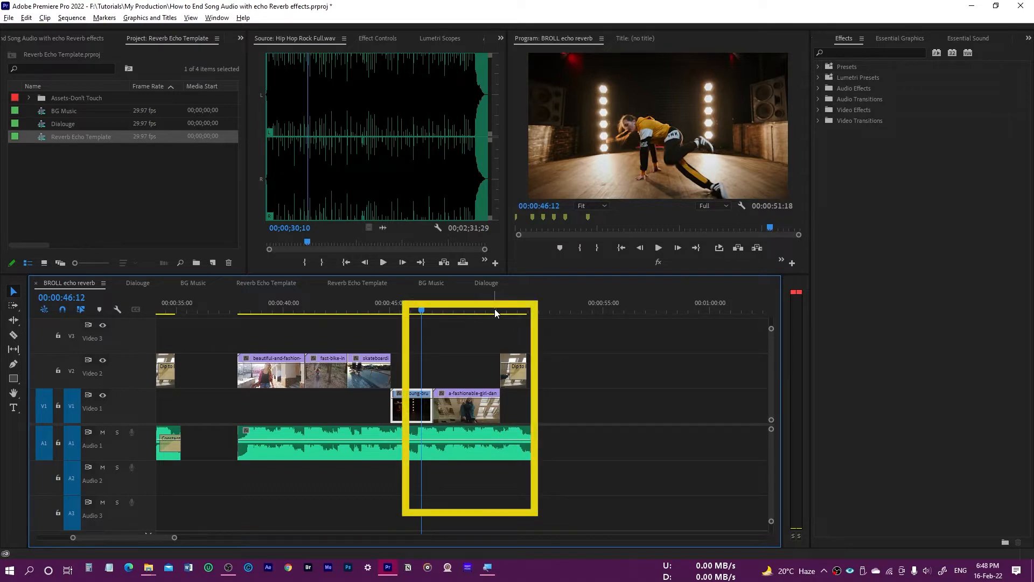
key("space")
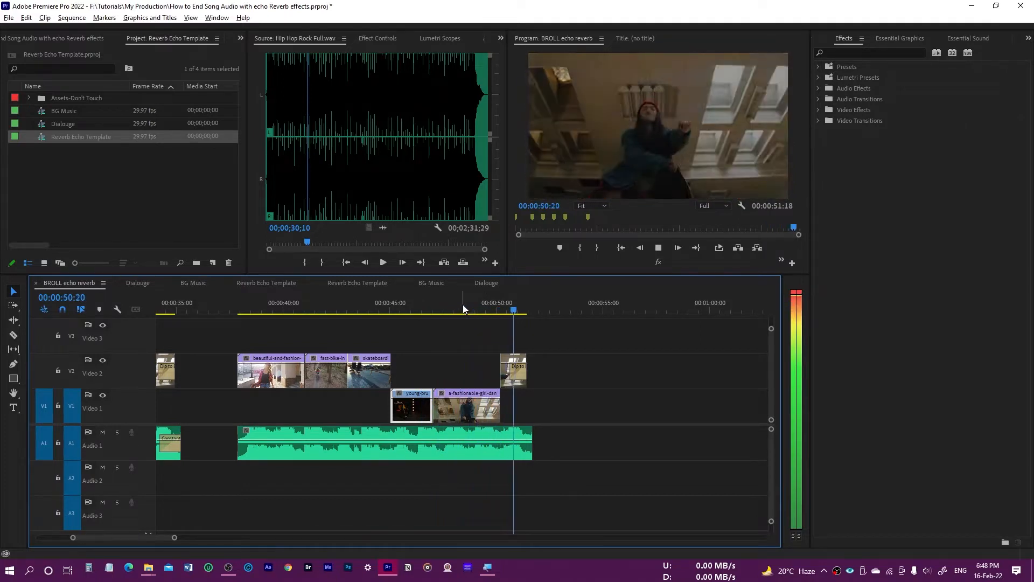
key("space")
- Split the song at 00:00:50:05, where the Video 1 clip ends, and move the tail piece down to Audio 2
left_click(500, 311)
key("equal")
key("equal")
left_click(471, 312)
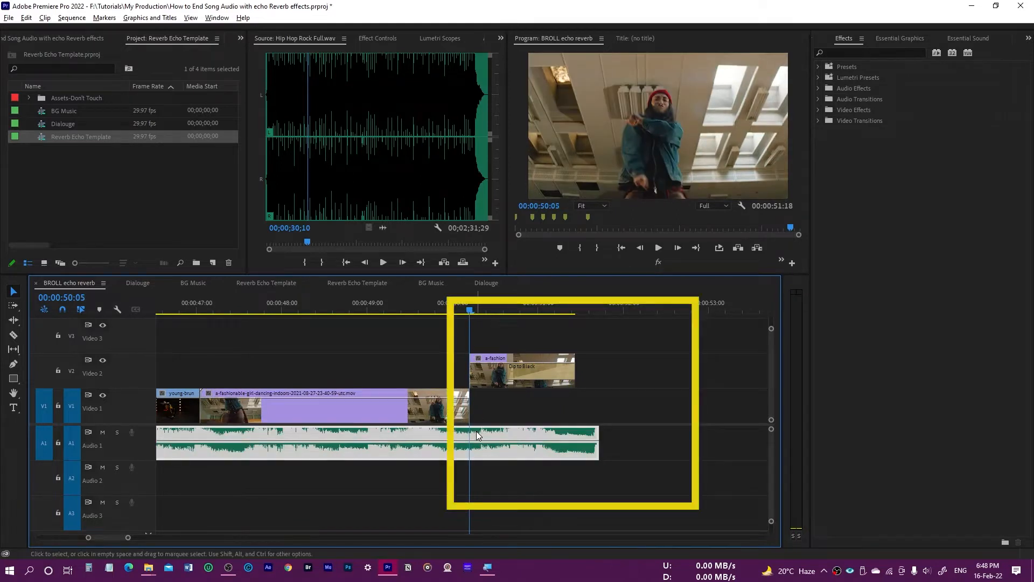
key("ctrl+k")
left_click_drag(476, 431, 502, 474)
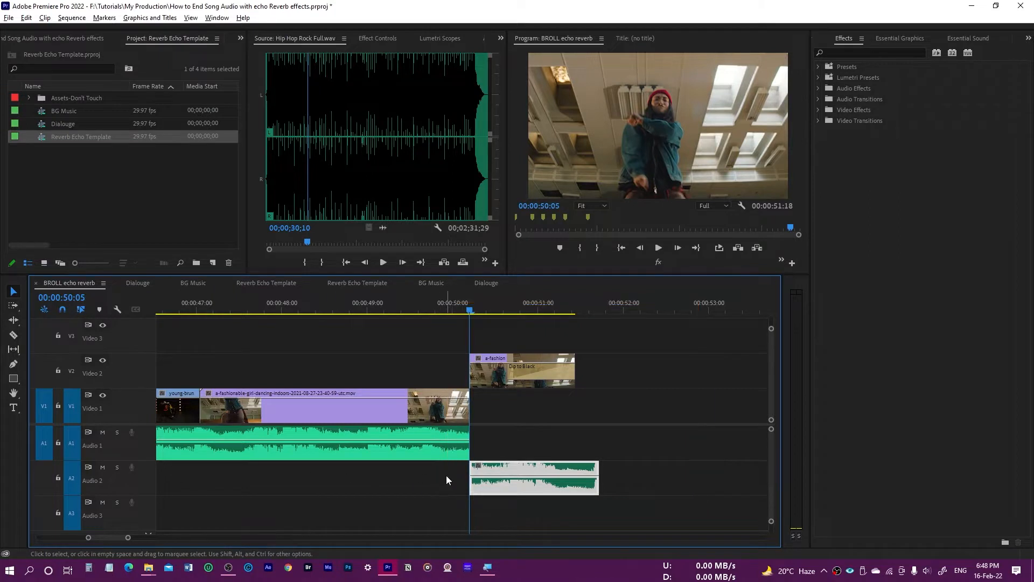
- Open the Audio Track Mixer for the BROLL echo reverb sequence
left_click(500, 38)
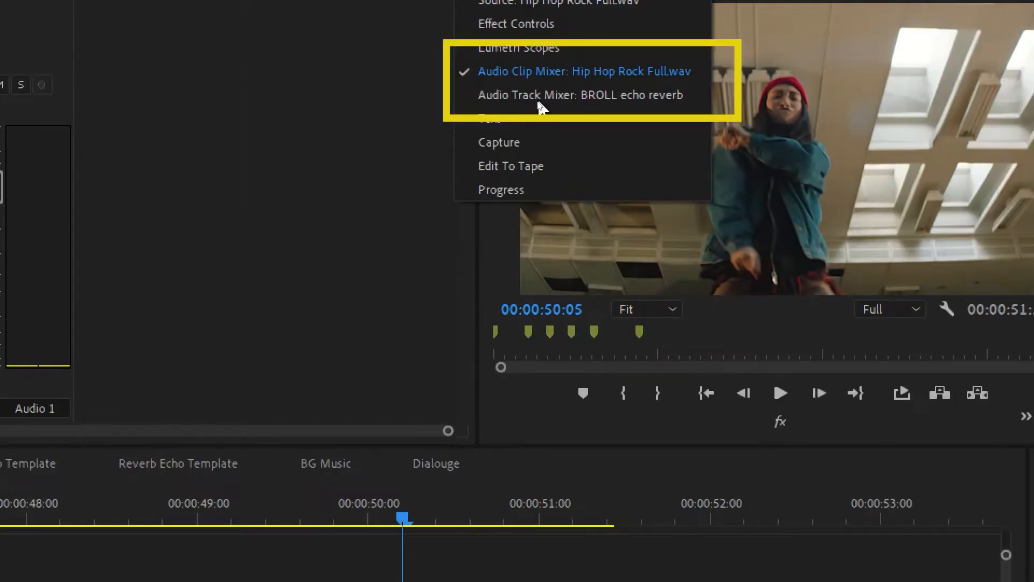
left_click(537, 100)
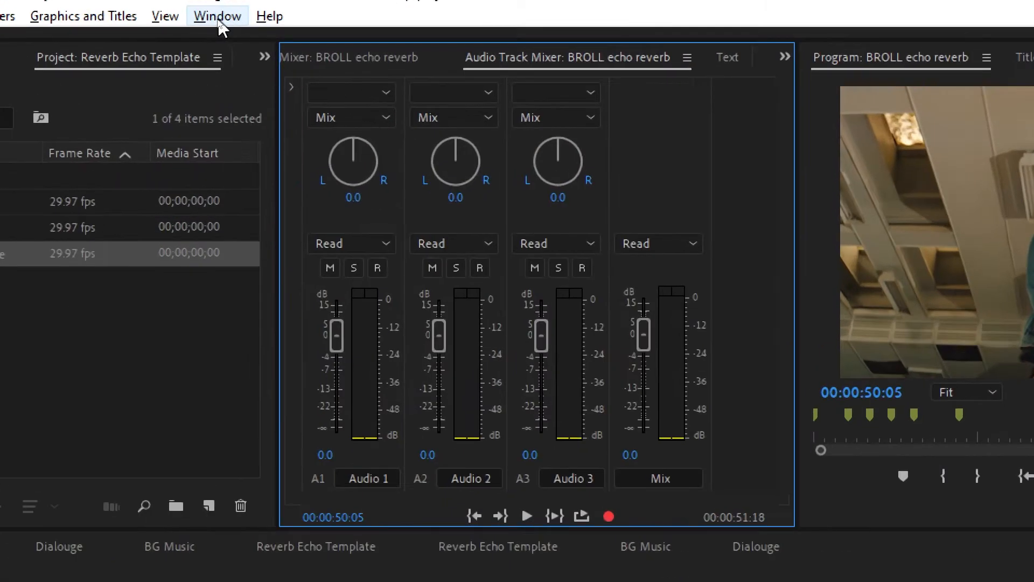
left_click(217, 18)
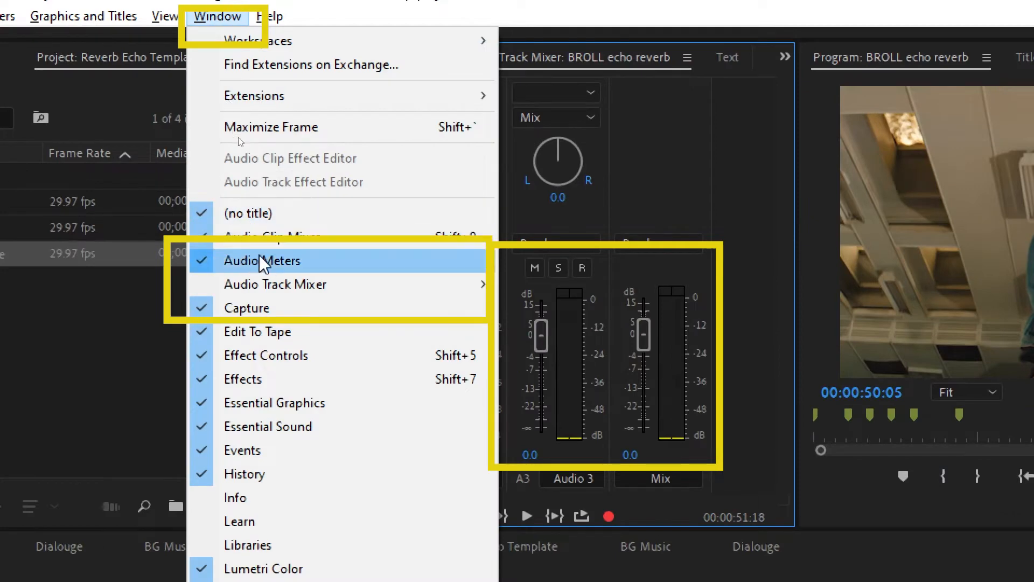
mouse_move(284, 285)
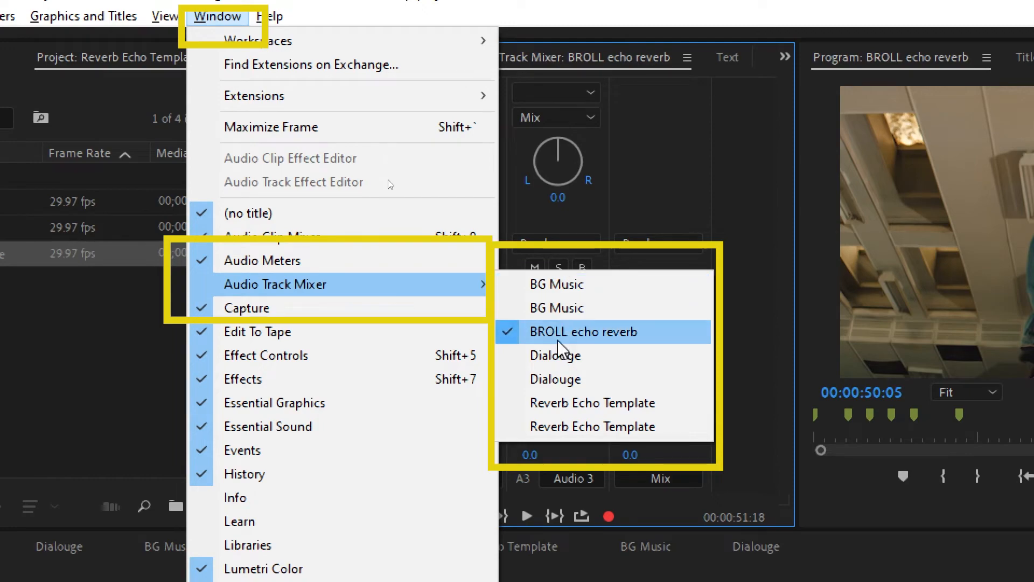
left_click(579, 331)
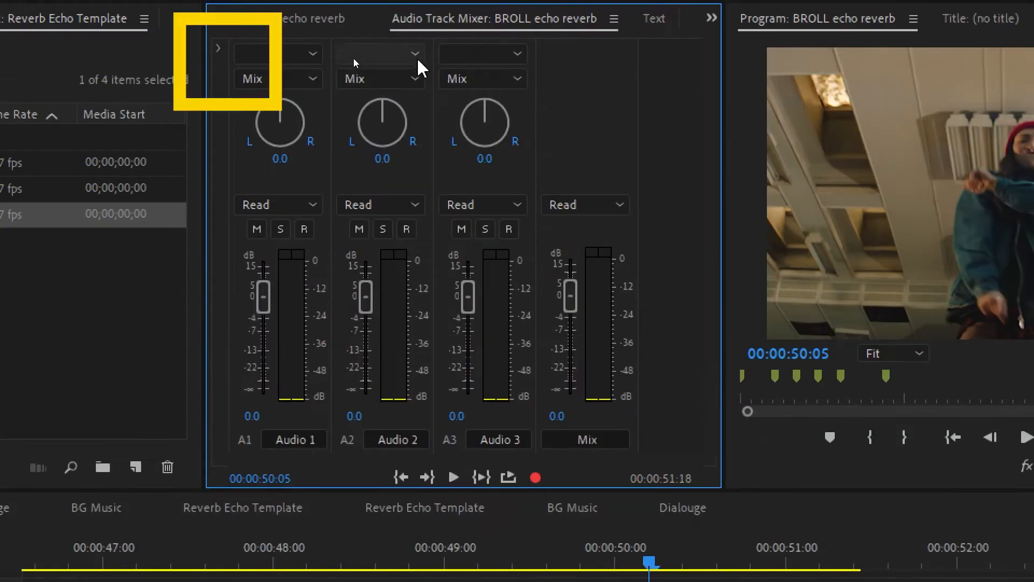
- Show the mixer's effects and sends area and add the Studio Reverb effect to Audio 2
left_click(218, 48)
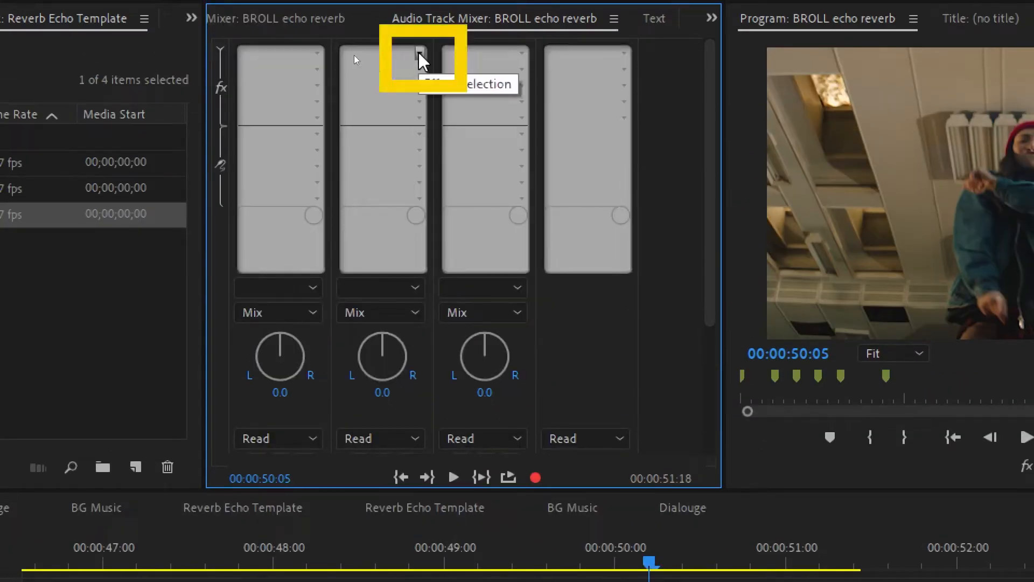
left_click(419, 53)
mouse_move(457, 231)
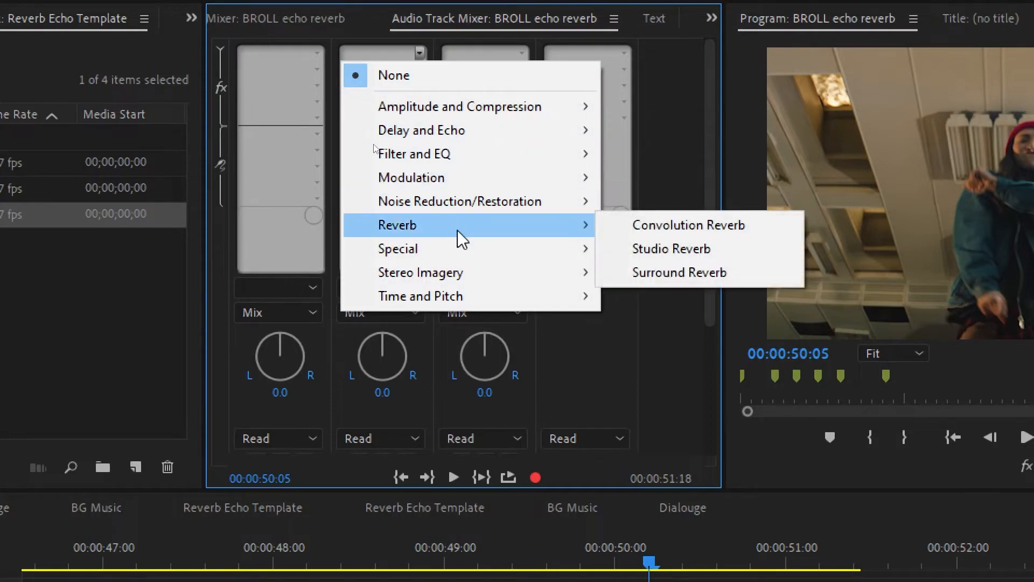
left_click(681, 253)
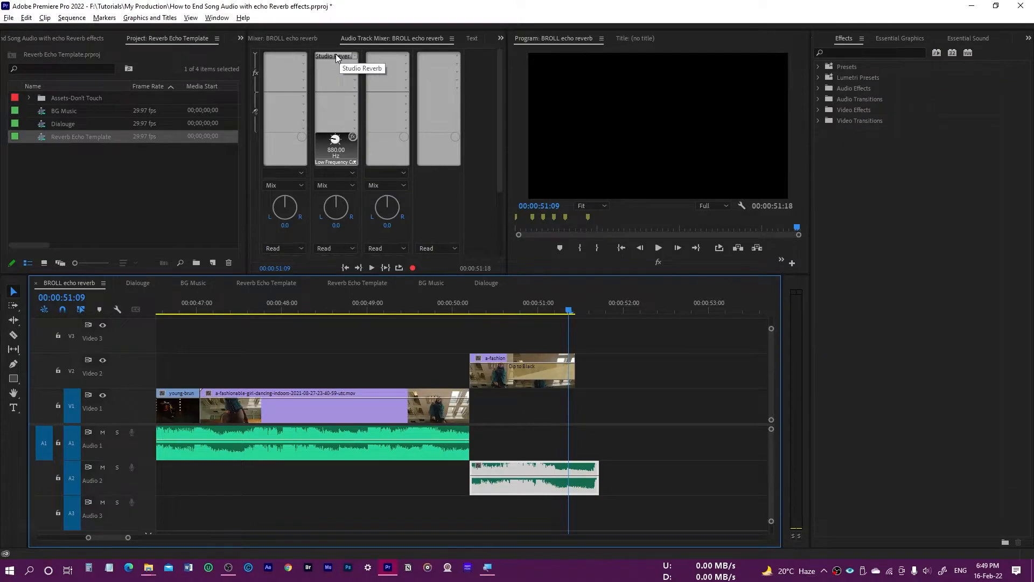
- Set the Audio 2 Studio Reverb's Decay to 10000 ms and its Wet output level to 70.7%
double_click(335, 53)
left_click_drag(529, 171, 500, 132)
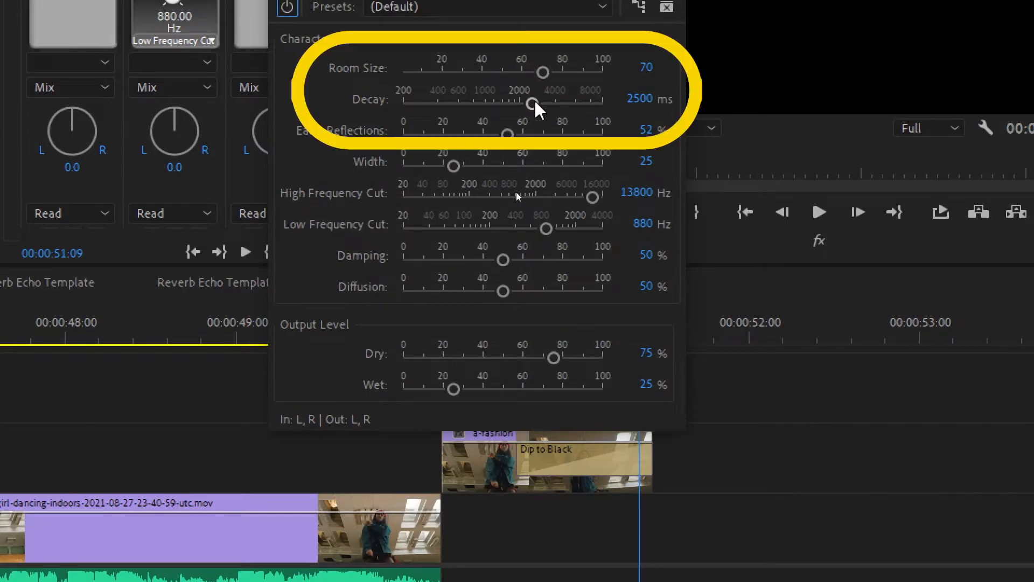
left_click_drag(534, 102, 606, 103)
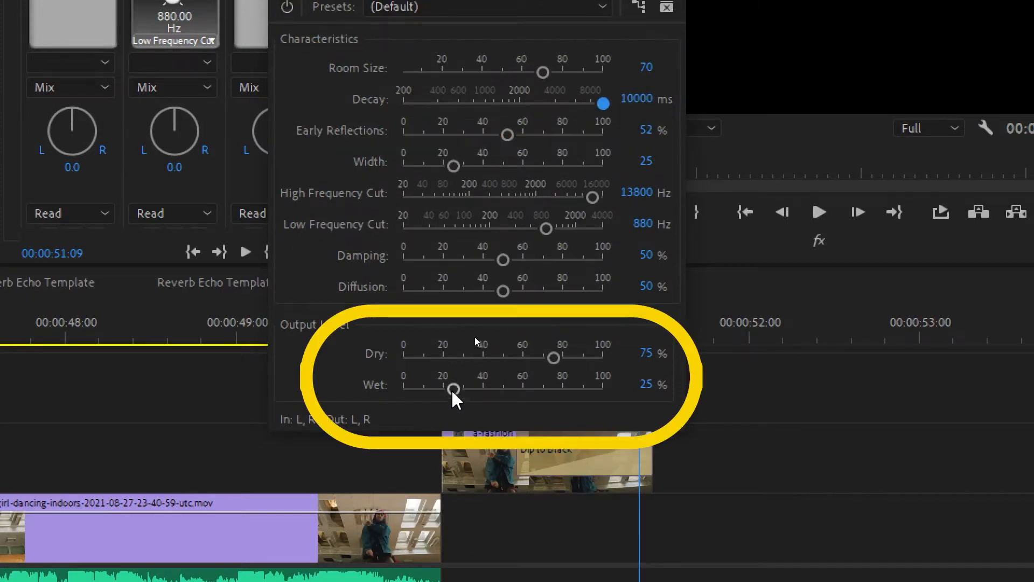
left_click_drag(455, 387, 544, 388)
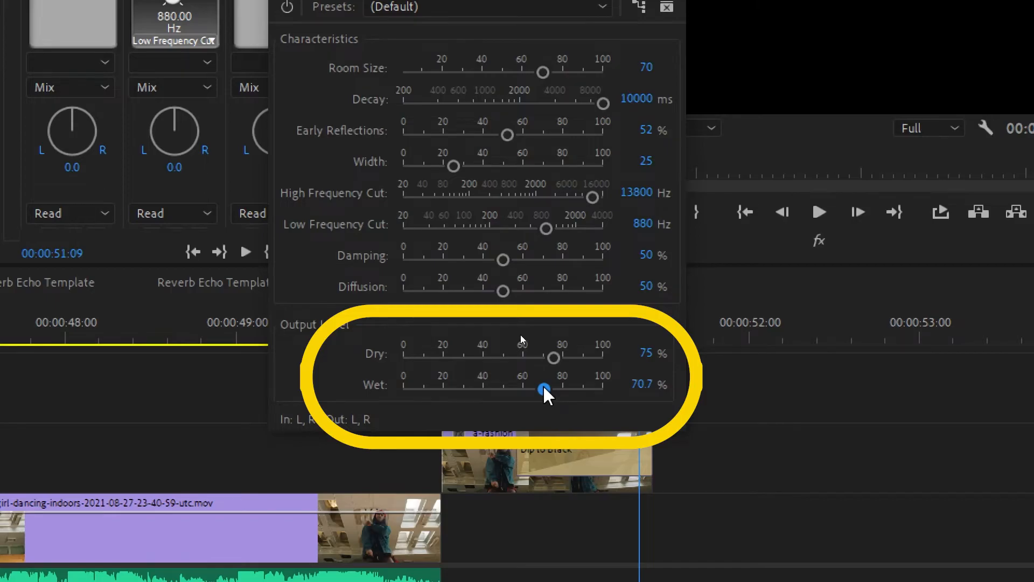
left_click(587, 128)
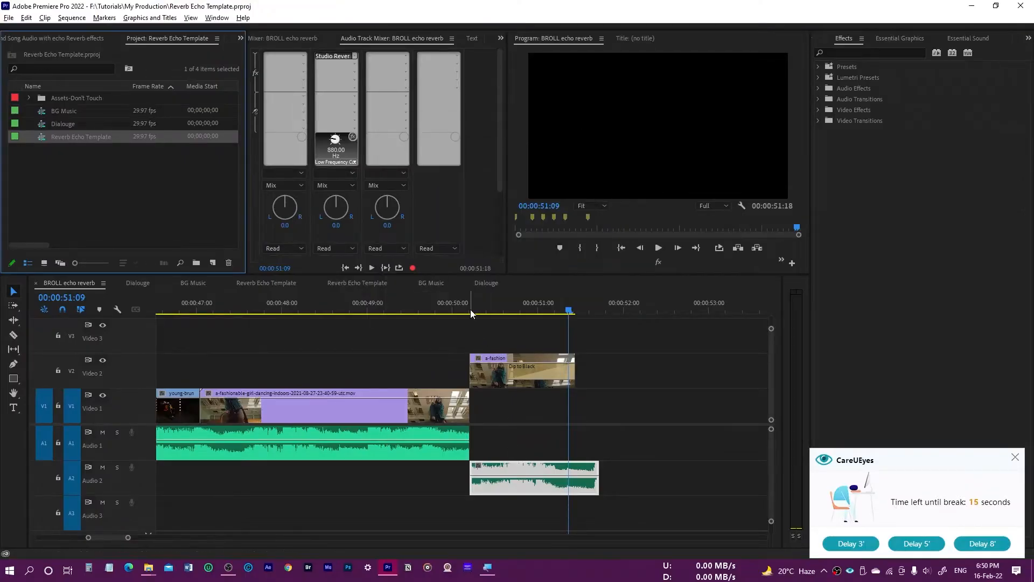
- Play the song's ending several times around the cut at 00:00:50:05 to check the reverb on the tail
left_click(414, 310)
key("space")
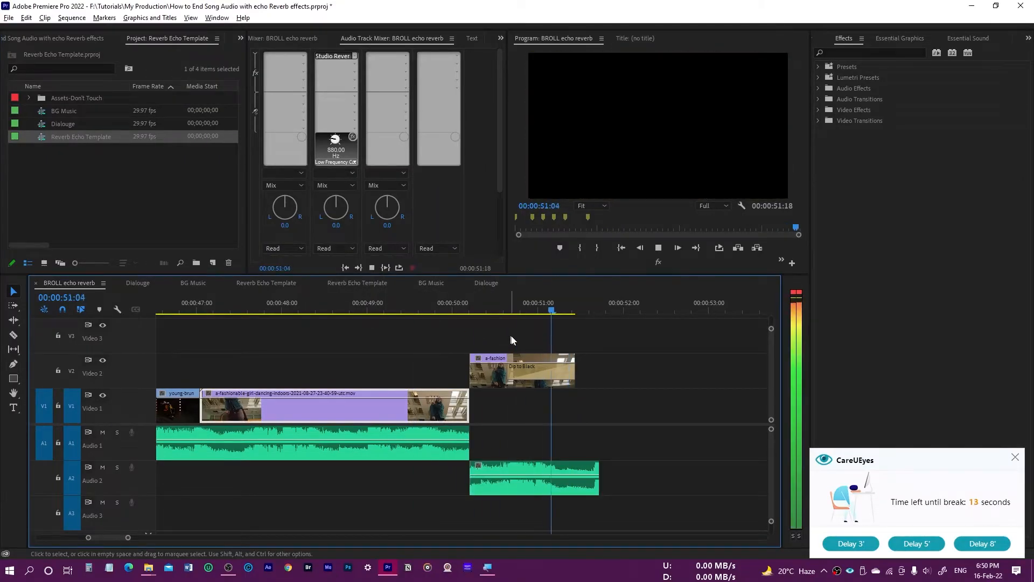
left_click(471, 303)
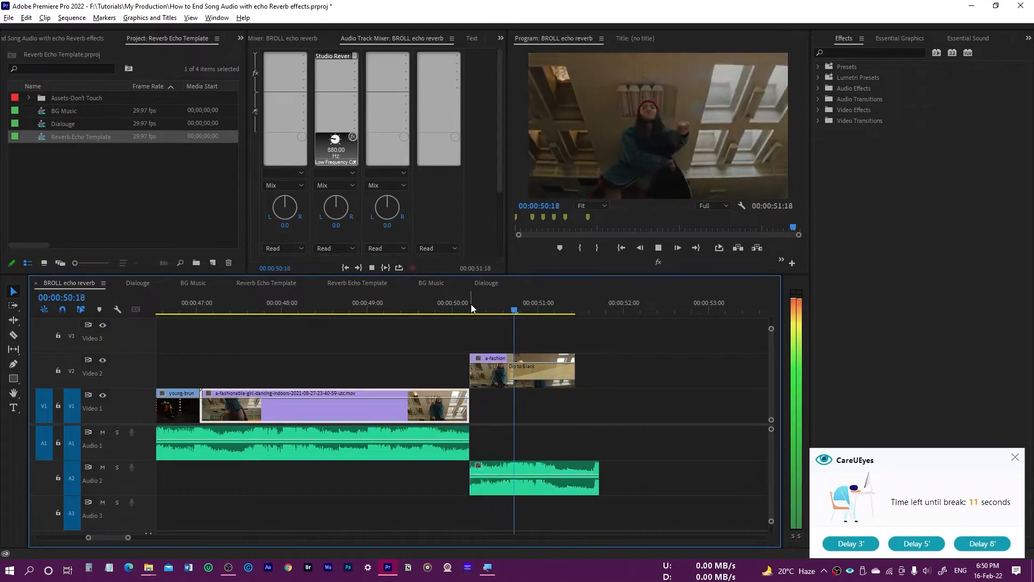
left_click_drag(472, 303, 458, 306)
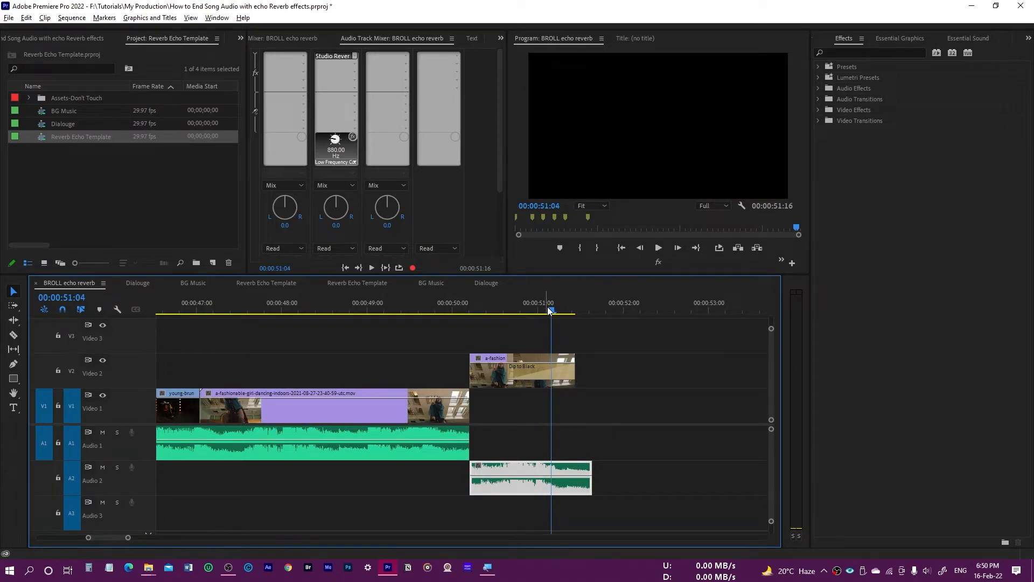
key("space")
left_click_drag(556, 311, 556, 312)
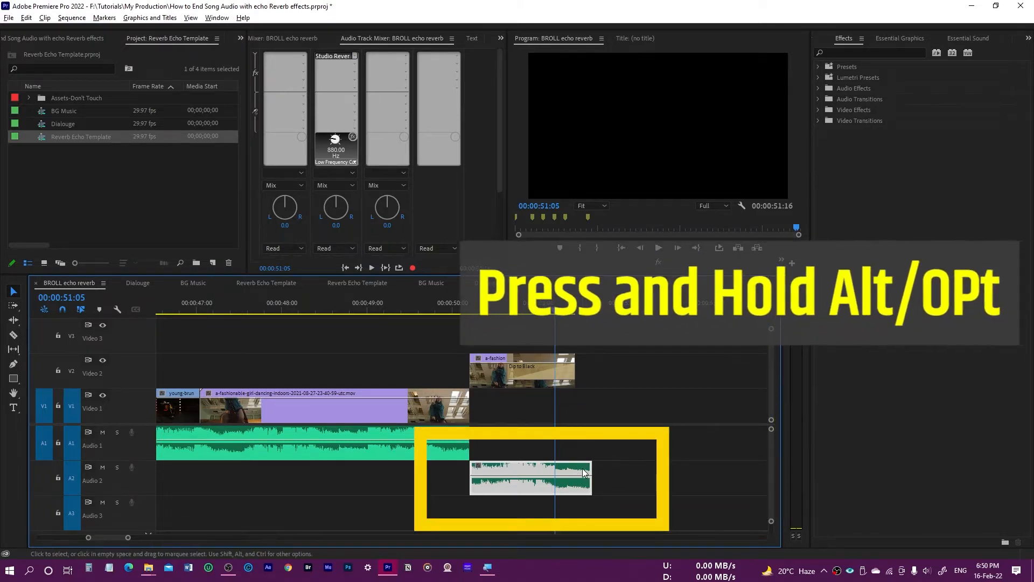
- Place a silenced, disabled copy of the Audio 2 tail clip on Audio 1, starting where the original ends
left_click_drag(578, 473, 700, 438)
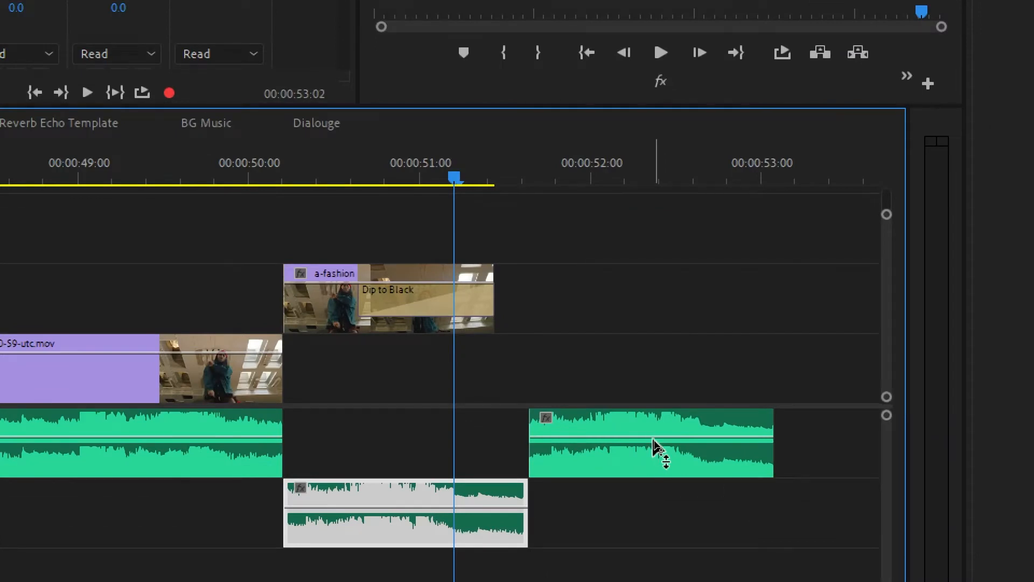
left_click_drag(653, 447, 665, 493)
right_click(652, 424)
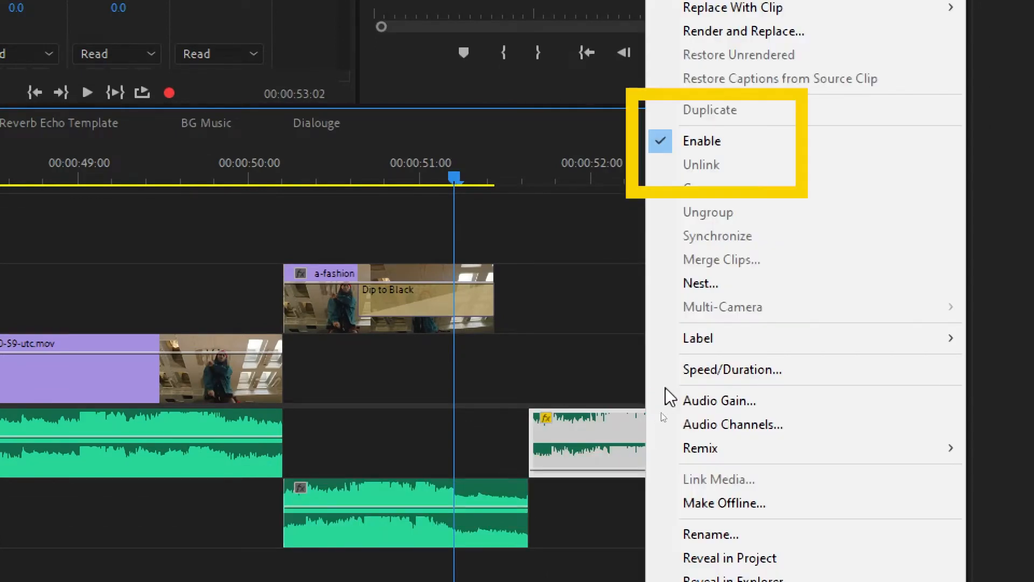
left_click(686, 140)
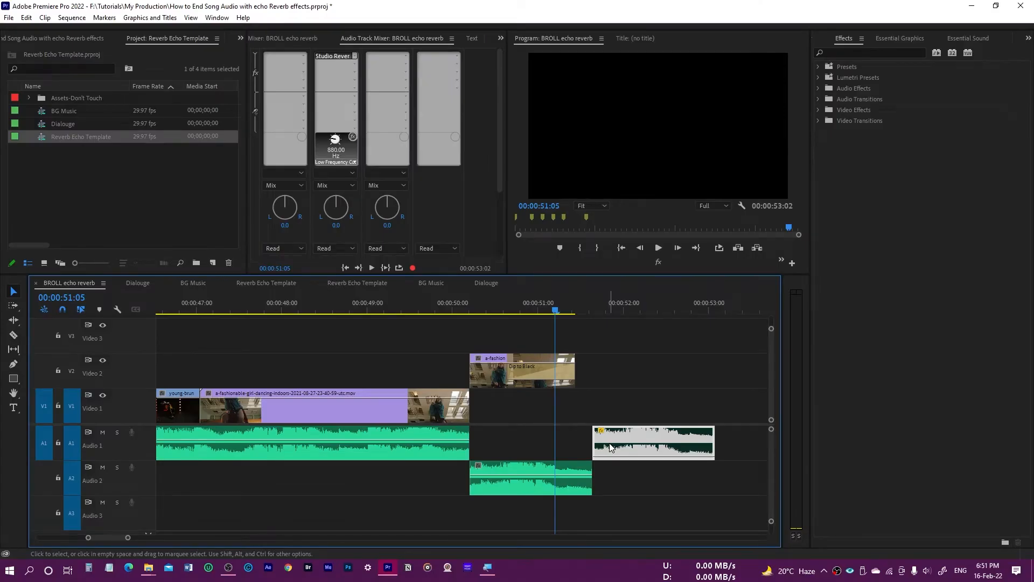
- Play the sequence from 00:00:48:23 through the disabled clip to check the extended reverb tail
left_click(360, 311)
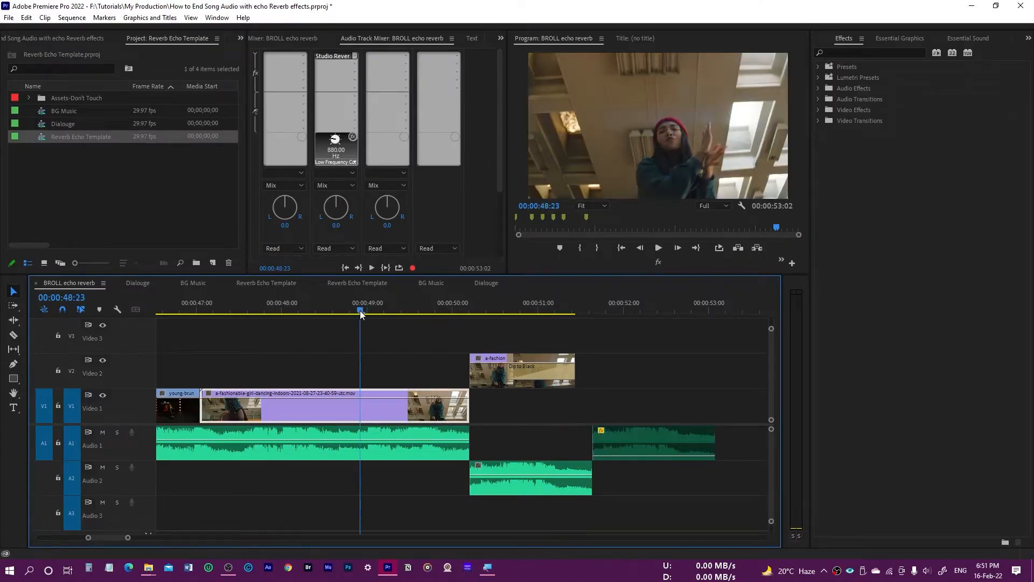
key("space")
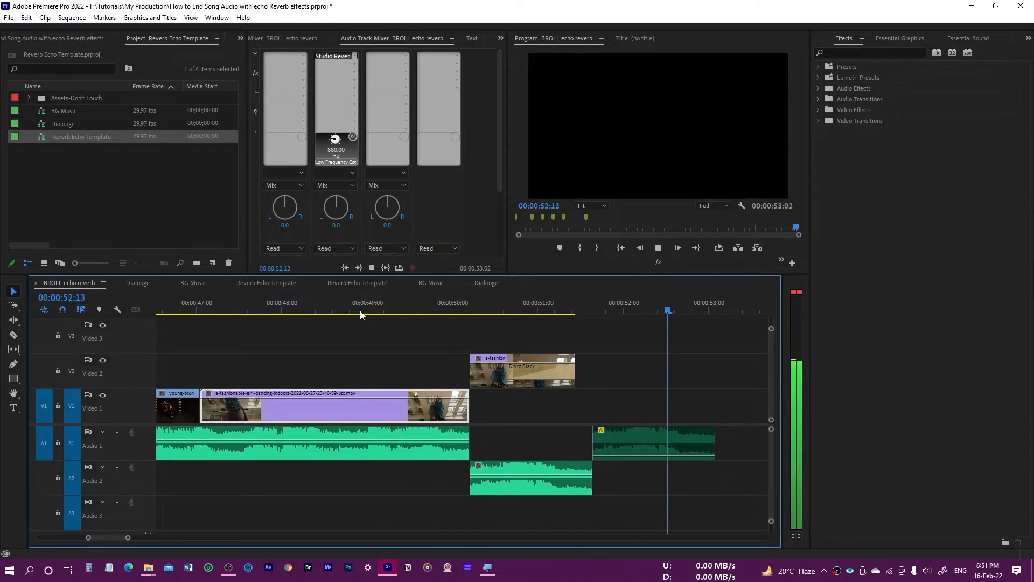
key("space")
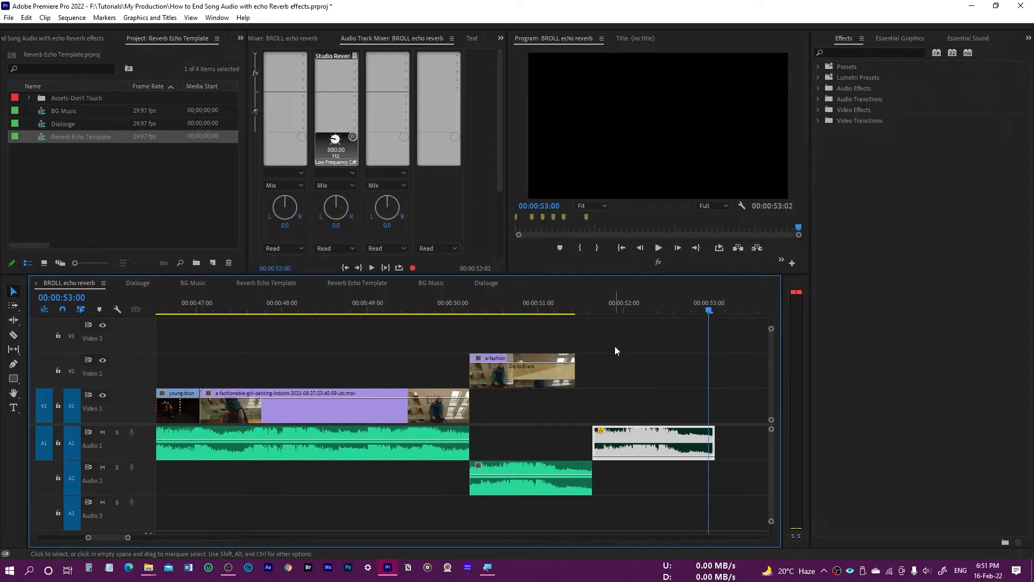
- Duplicate the main song clip from Audio 1 onto Audio 2, directly before the tail clip
left_click(528, 483)
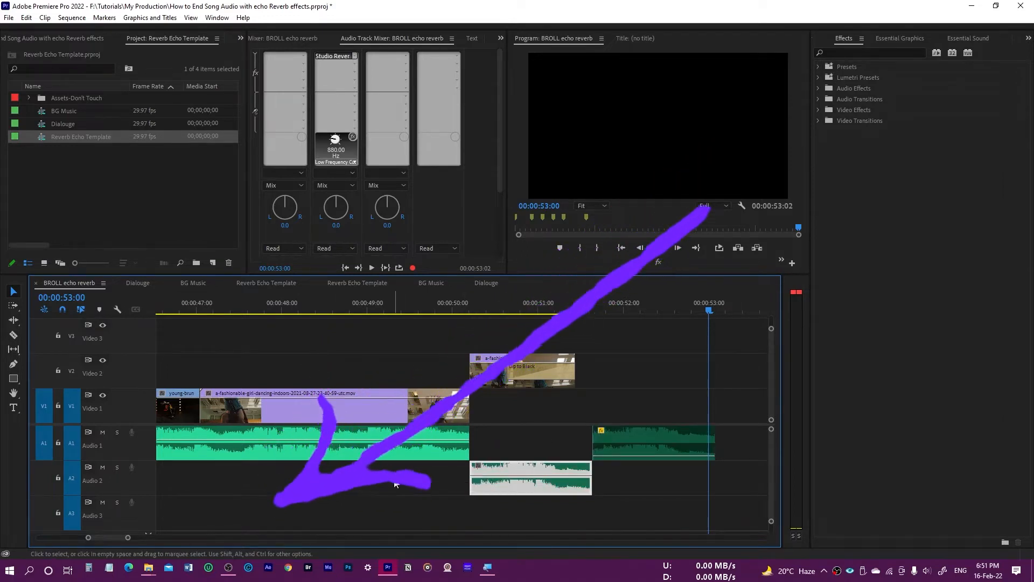
left_click(392, 456)
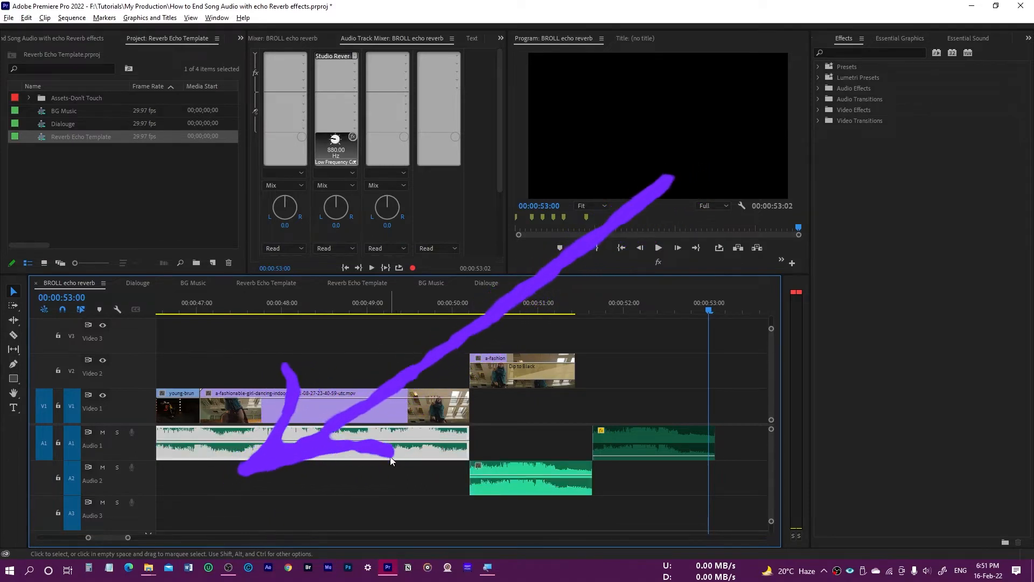
left_click_drag(391, 458, 392, 477, "alt")
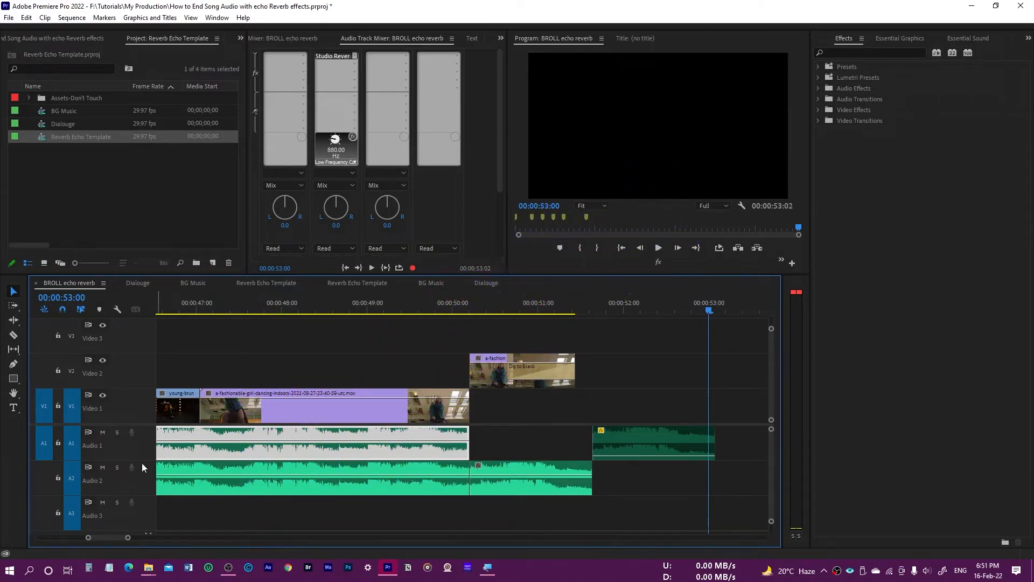
- Mute Audio 1 and play the sequence to hear how the reverb affects everything on Audio 2
left_click(103, 432)
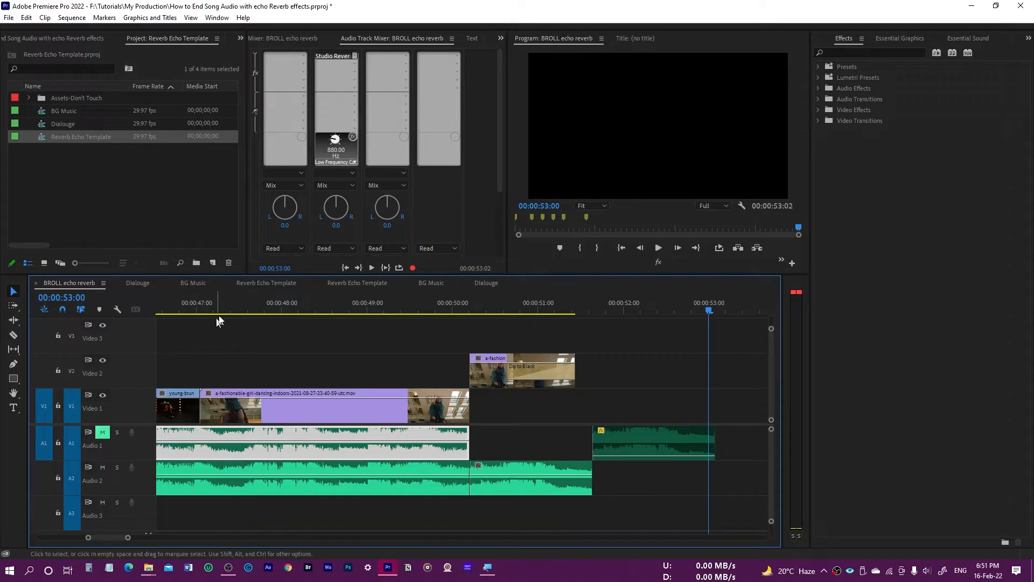
left_click(253, 307)
key("space")
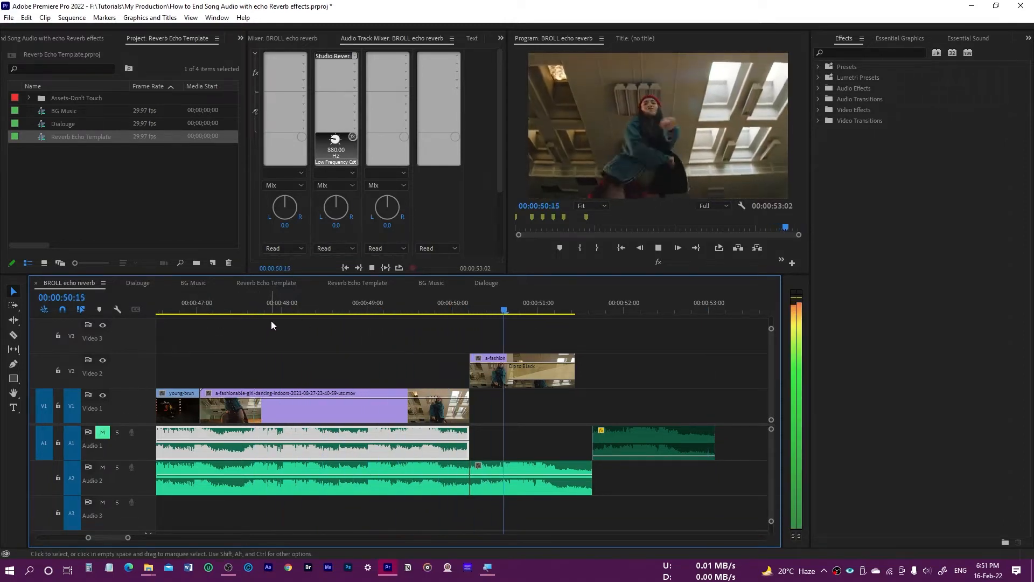
key("space")
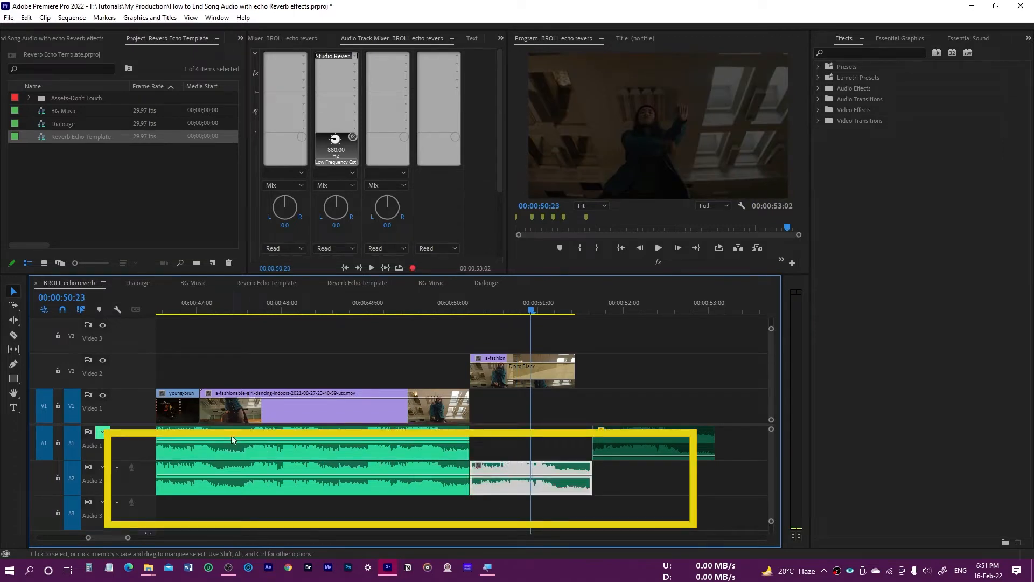
- Delete the duplicated main song clip from Audio 2, keeping the tail clip there
left_click(268, 490)
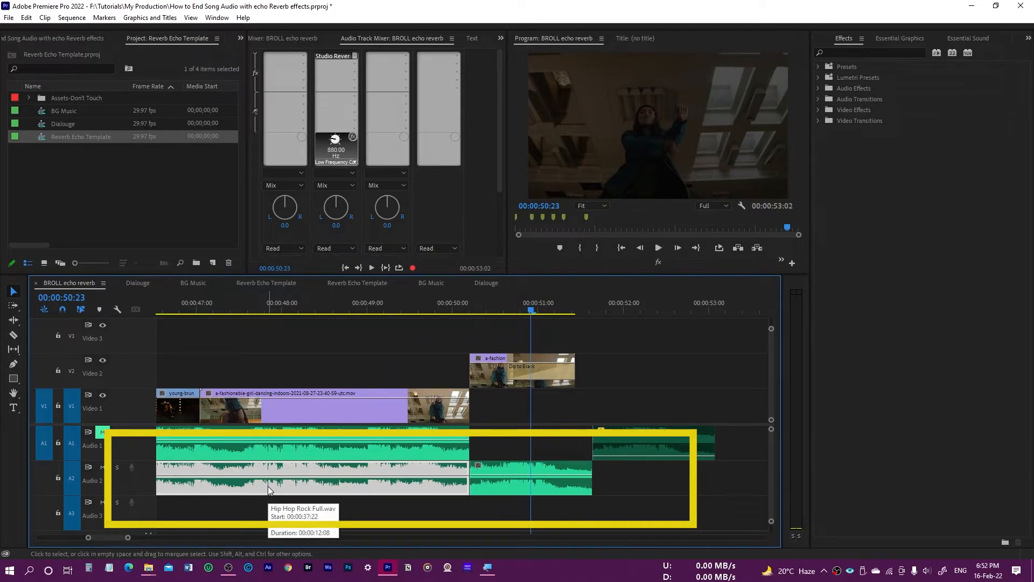
key("Delete")
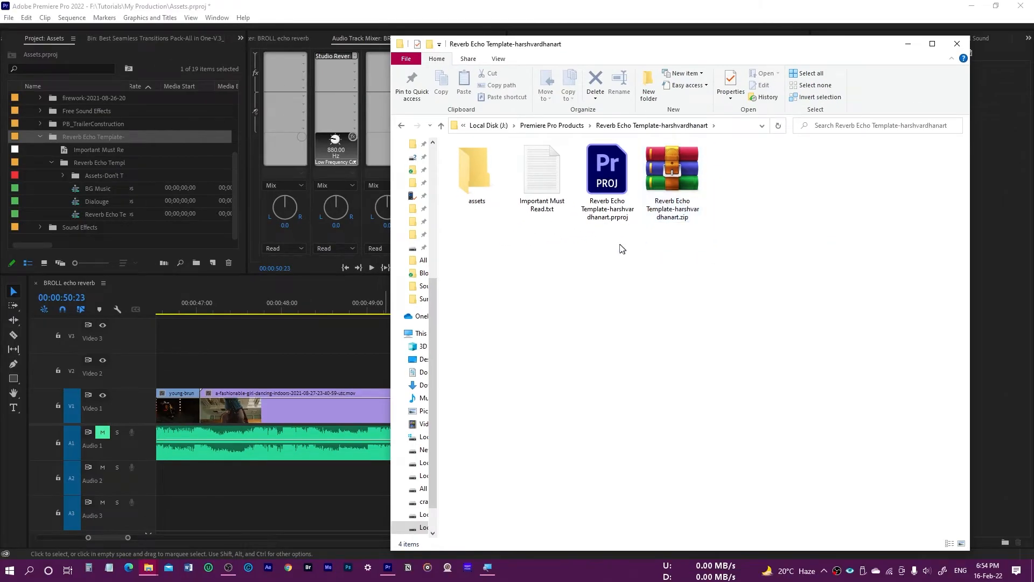
- In File Explorer, examine the assets folder, the Important Must Read text file and the project file of the Reverb Echo Template
left_click_drag(535, 290, 299, 184)
left_click_drag(493, 192, 492, 192)
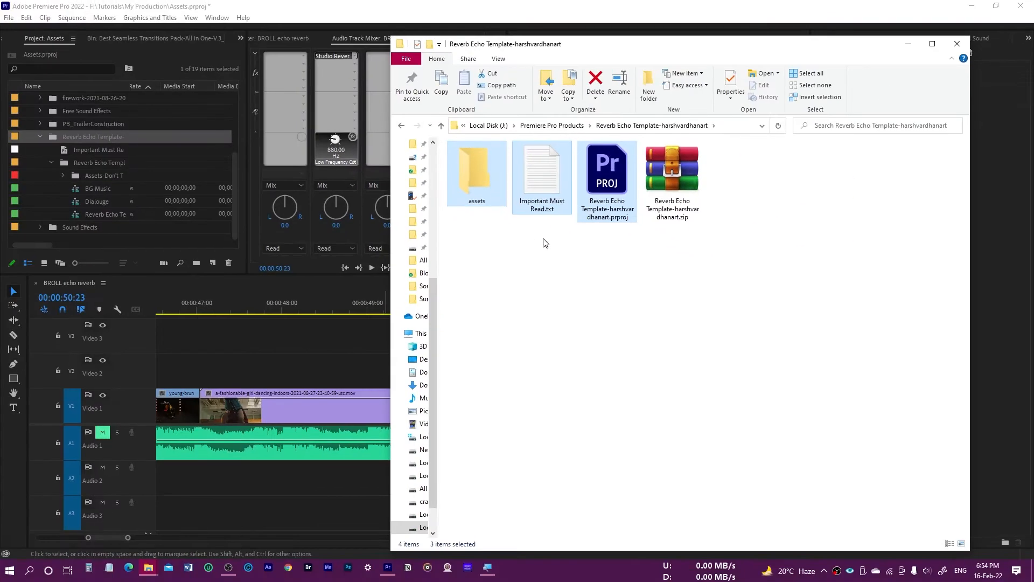
left_click(543, 243)
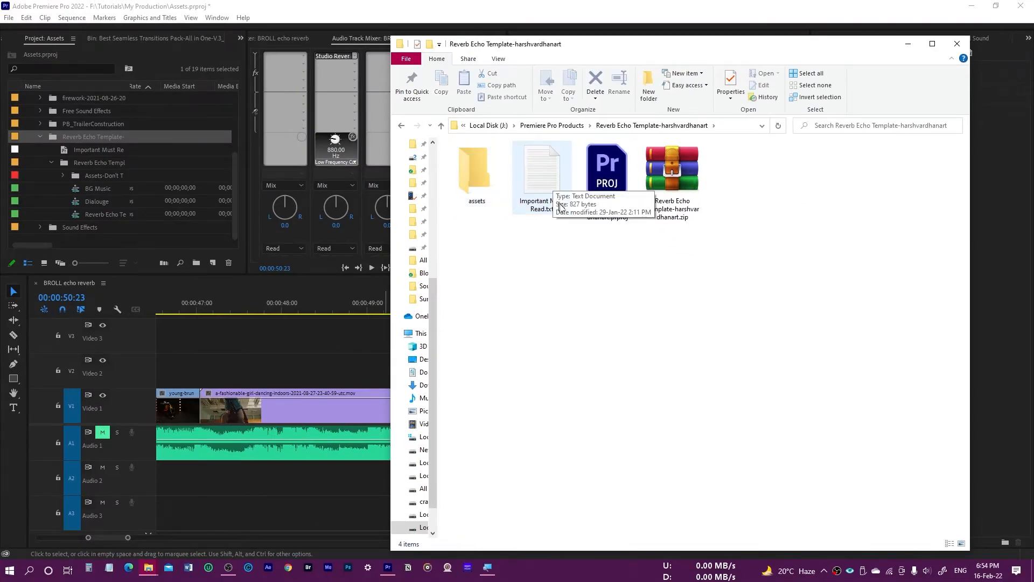
- Select the Reverb Echo Template sequence in the template project and go to 00:00:34:02 in the BROLL echo reverb sequence
left_click(613, 183)
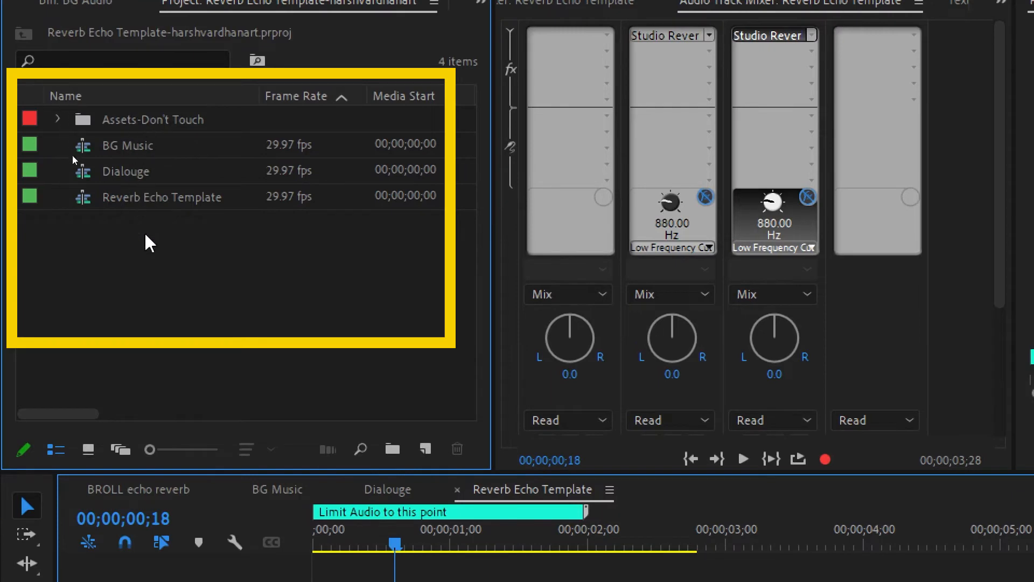
left_click(115, 199)
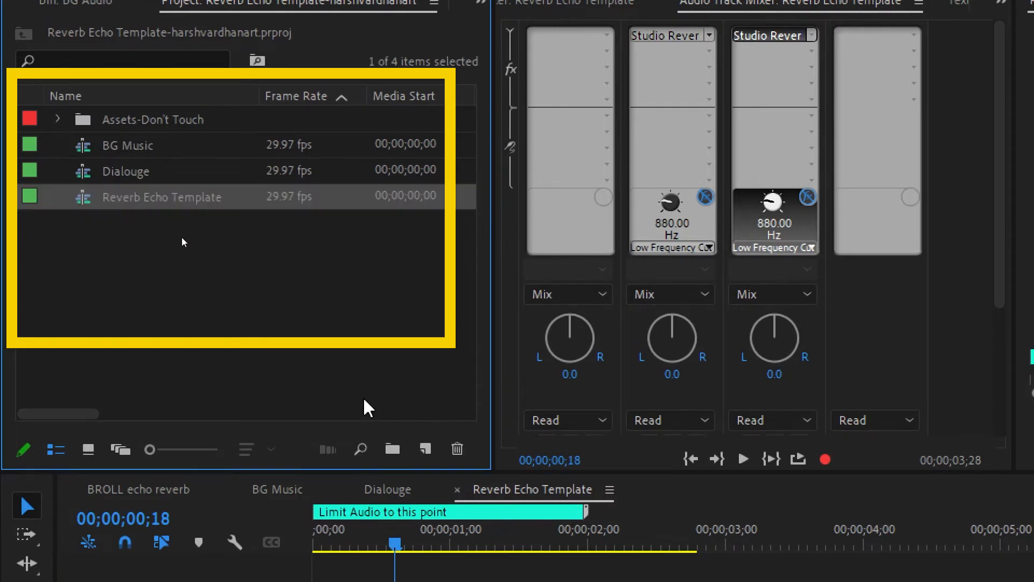
left_click(139, 489)
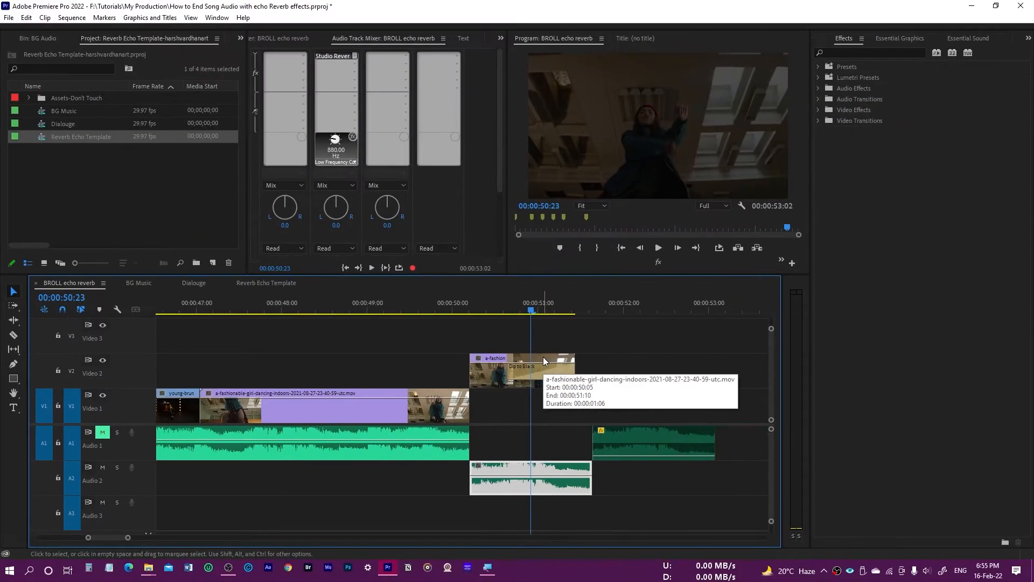
scroll(20, 436, "up", 10)
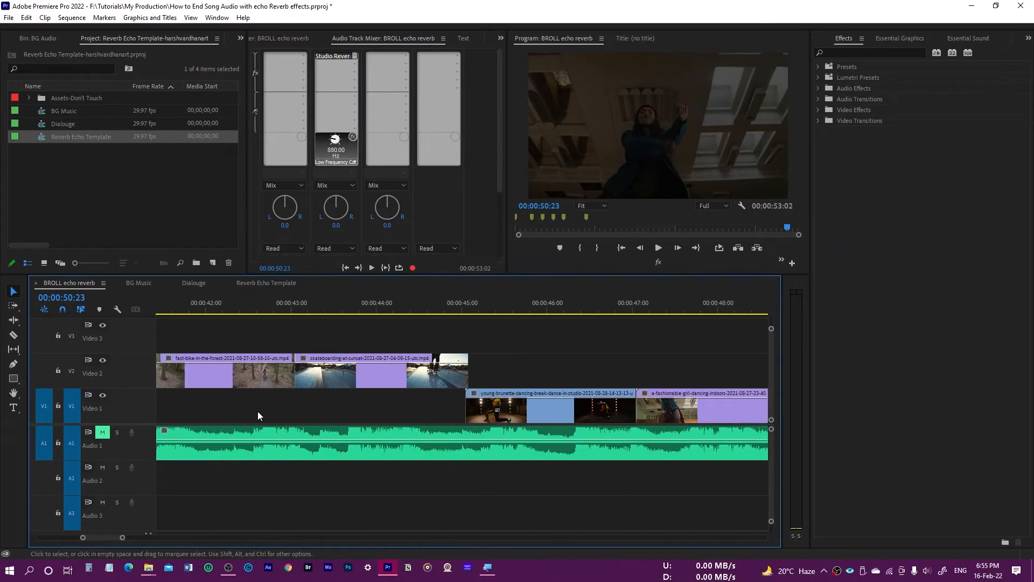
key("minus")
key("minus")
key("minus")
left_click(266, 307)
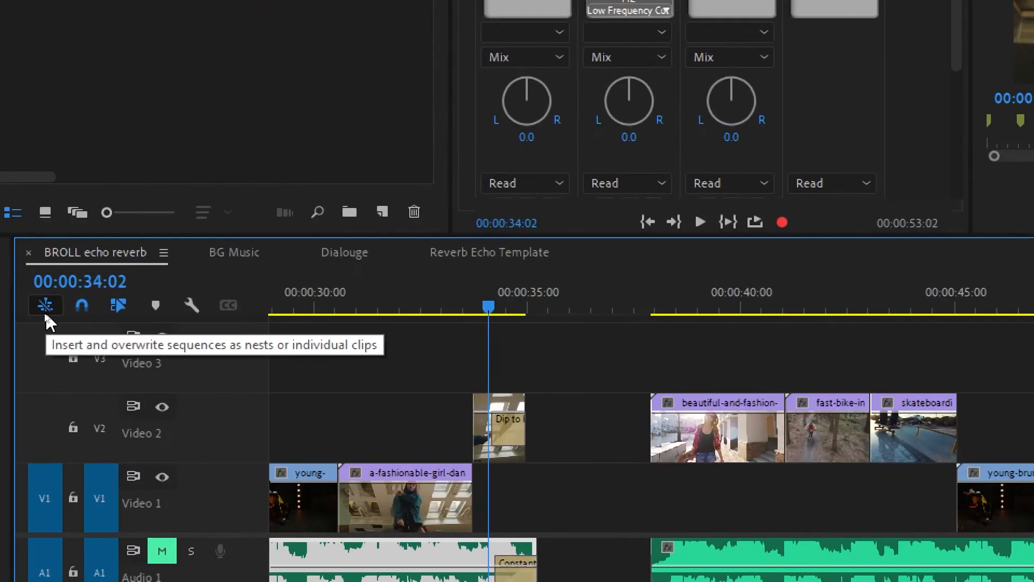
- Switch off inserting sequences as nests and turn the option back on
left_click(44, 309)
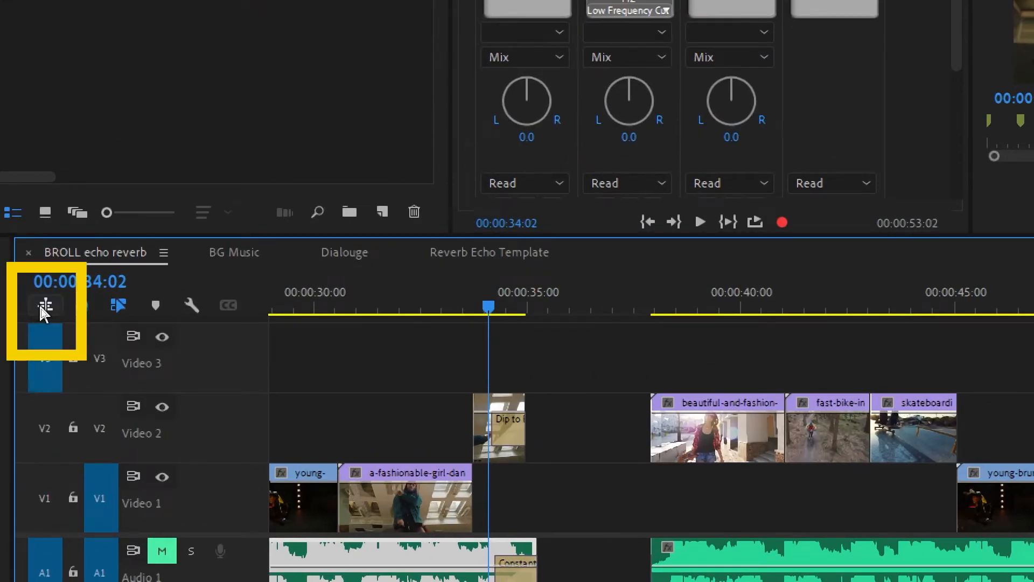
left_click(47, 308)
left_click(45, 307)
left_click(45, 306)
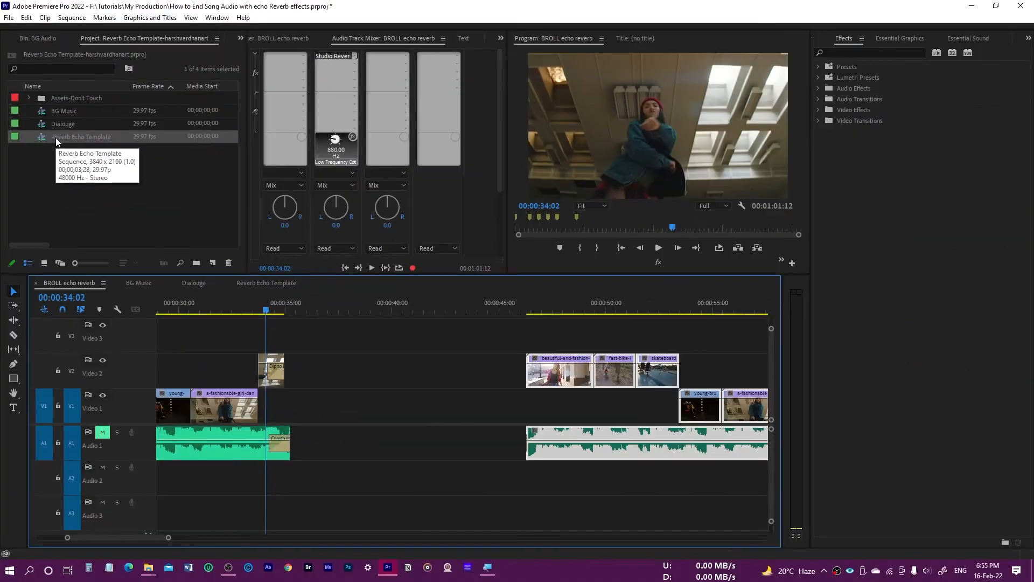
- Place the Reverb Echo Template sequence on Video 1 and Audio 1, directly after the first song clip
left_click_drag(55, 135, 531, 531)
left_click_drag(295, 335, 299, 316)
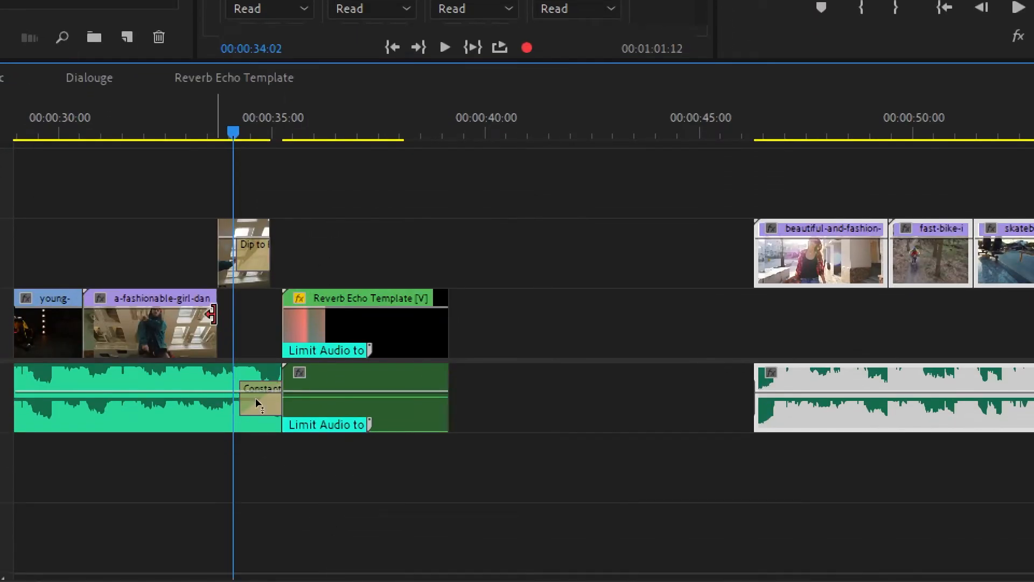
- Delete the Constant audio transition at the end of the song clip on Audio 1
left_click(221, 135)
left_click_drag(222, 134, 218, 134)
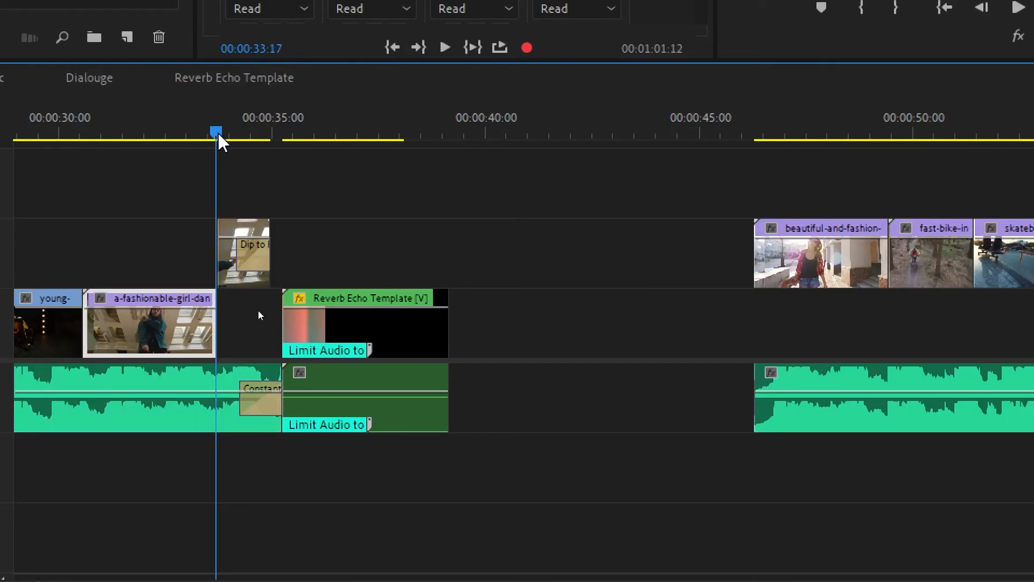
left_click(262, 396)
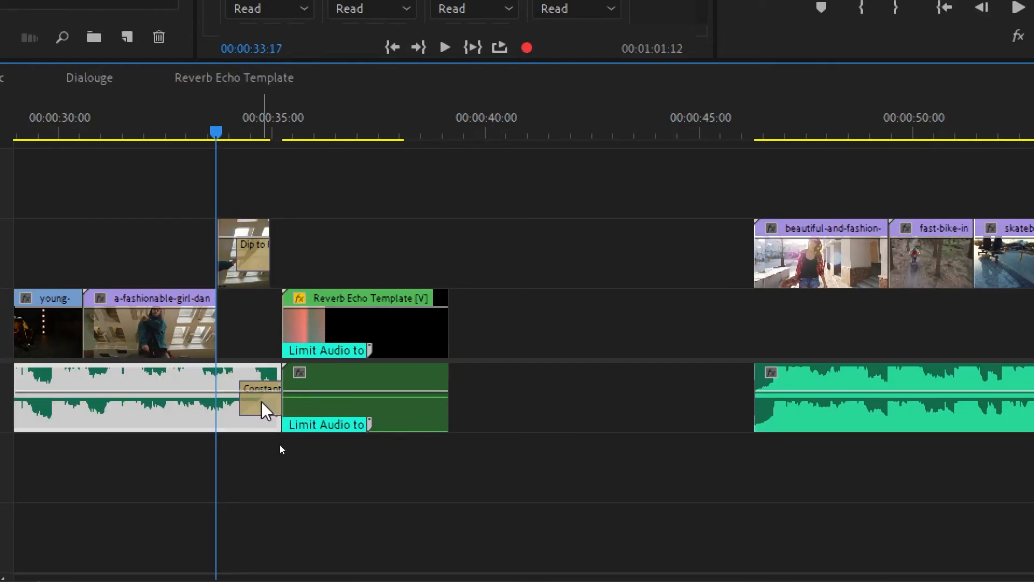
left_click(267, 410)
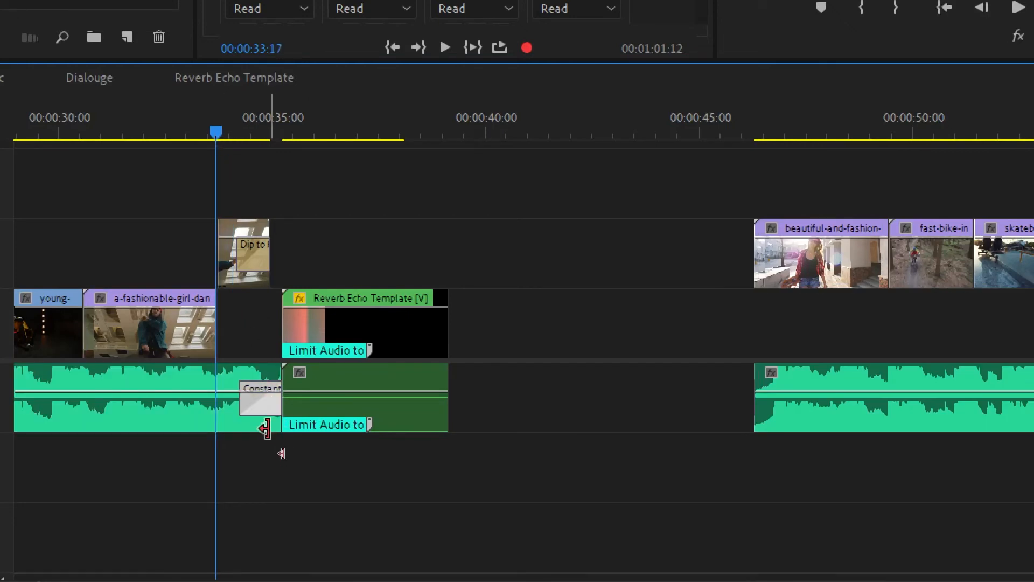
key("Delete")
- Split the song clip on Audio 1 at 00:00:33:18, where the dancing clip on Video 1 ends
left_click(272, 377)
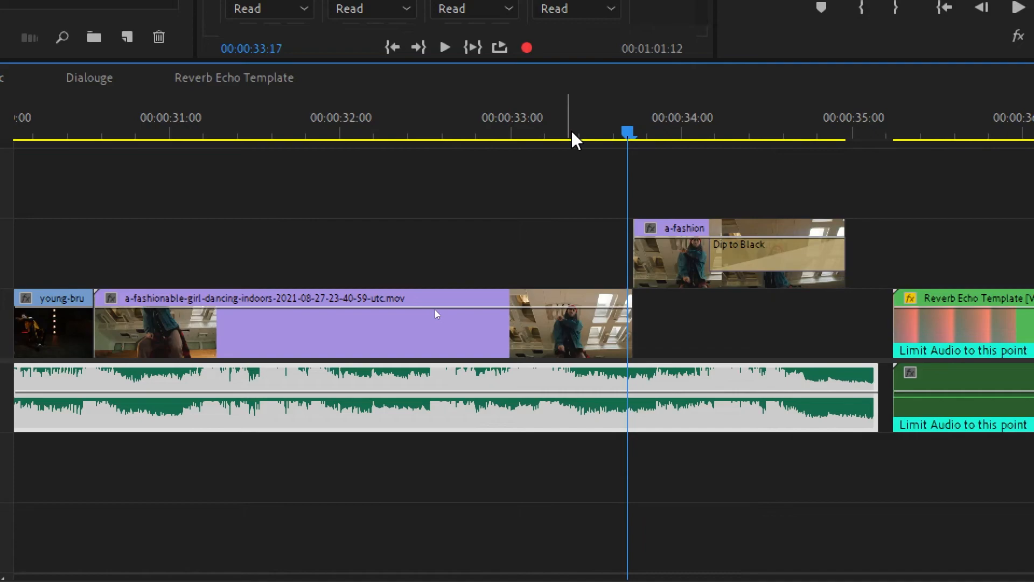
left_click(572, 132)
key("space")
left_click(641, 137)
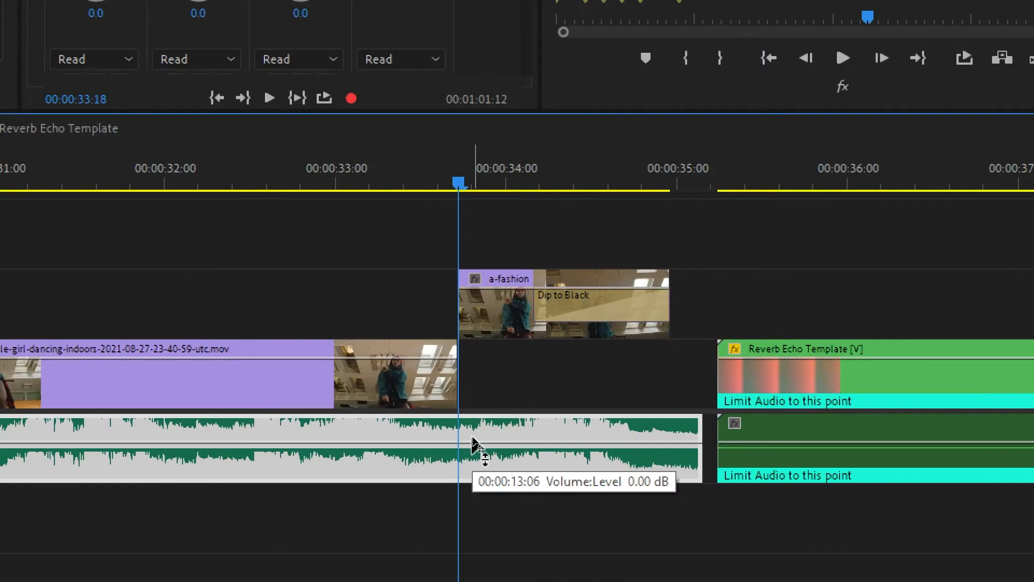
key("ctrl+k")
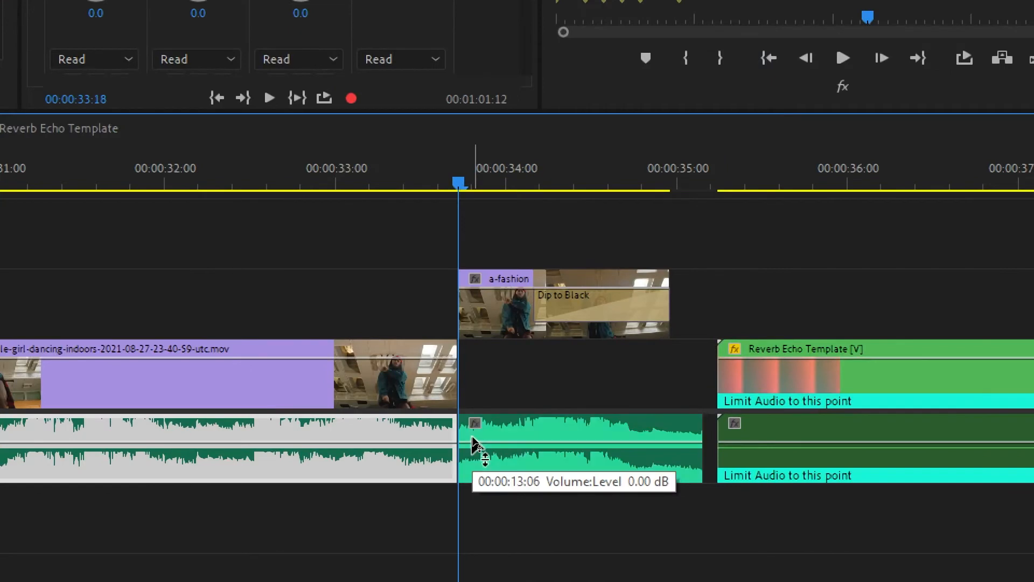
- Cut the song's tail piece to the clipboard and move the Reverb Echo Template clip into its place at 00:00:33:18
left_click(520, 437)
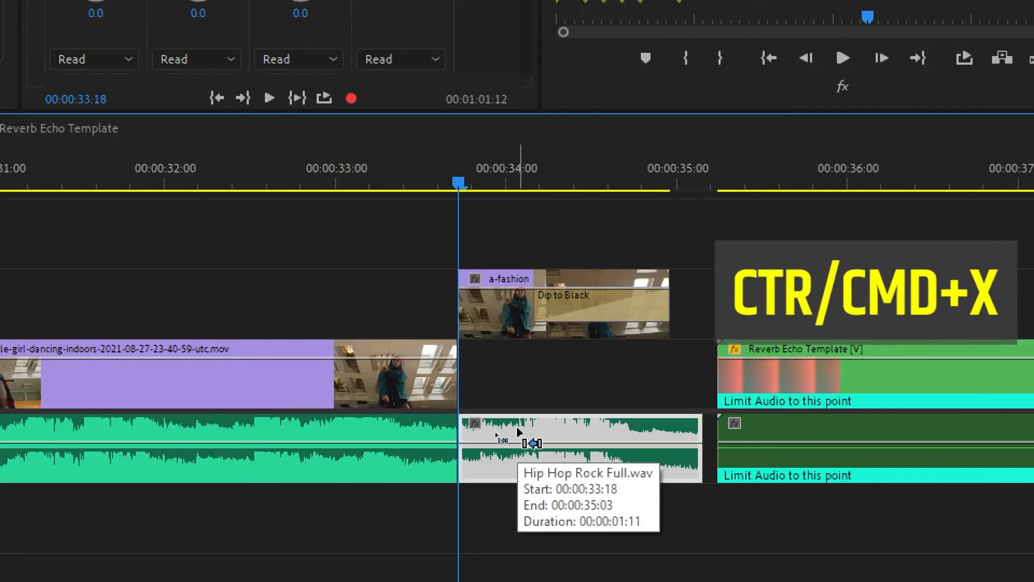
key("ctrl+x")
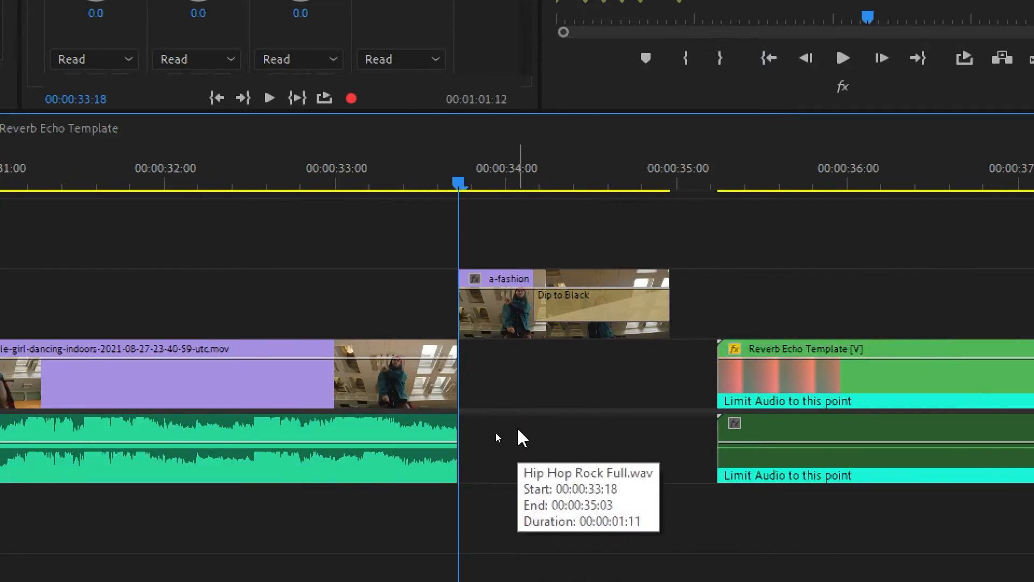
left_click(781, 400)
left_click_drag(802, 393, 549, 385)
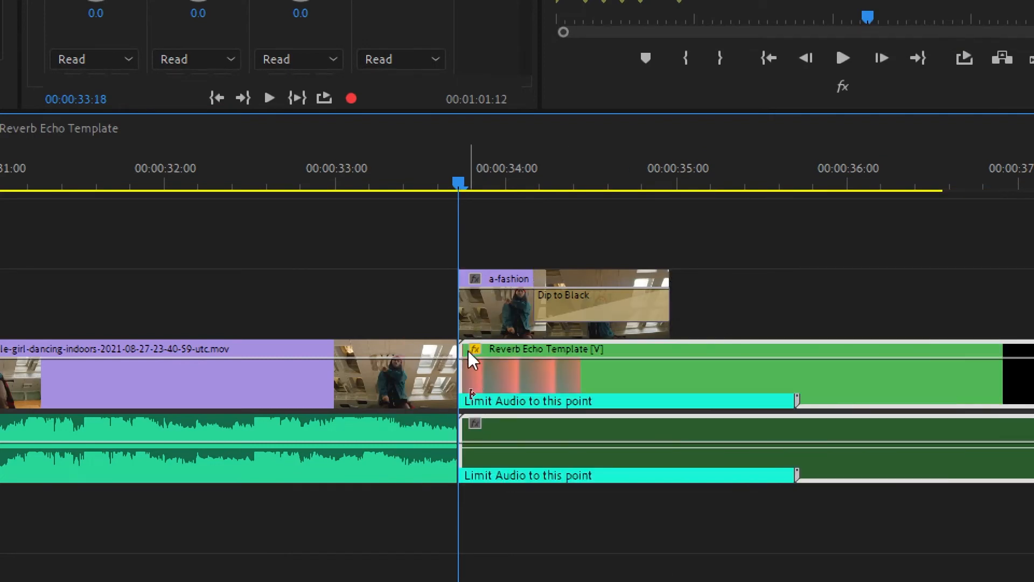
left_click(500, 318)
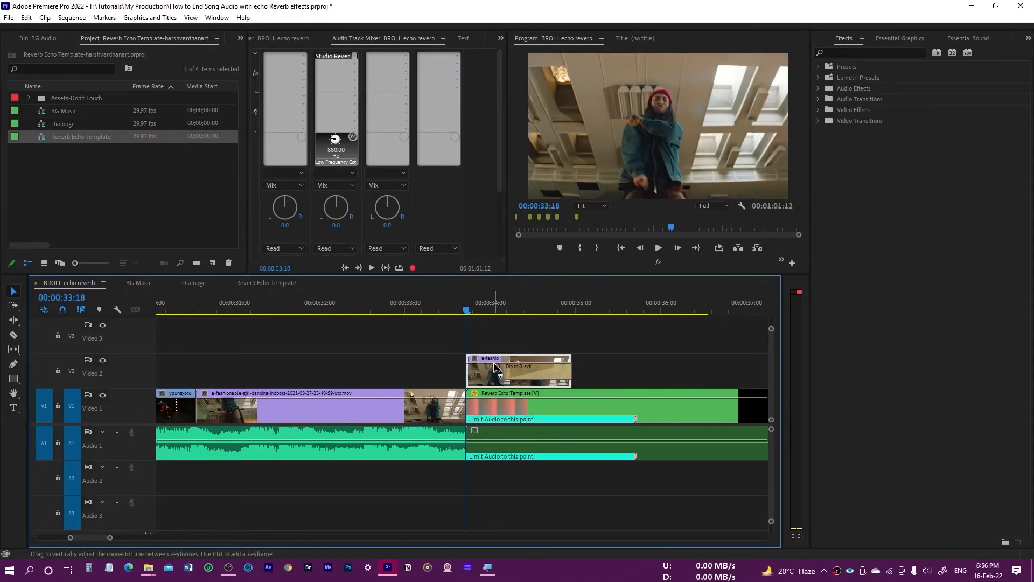
- Open the BG Music sequence nested in the Reverb Echo Template and paste the cut song tail at the start of Audio 2
double_click(509, 431)
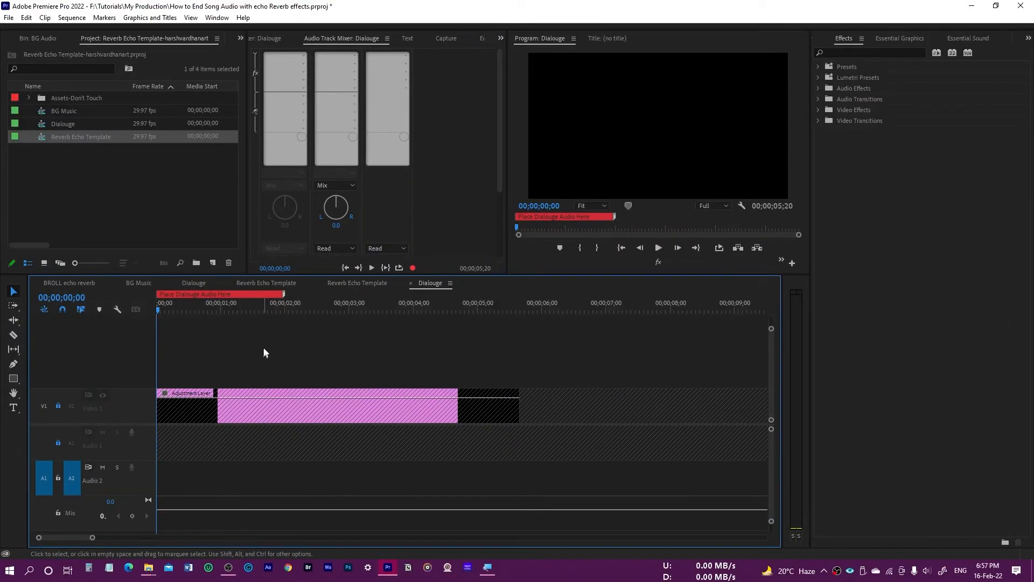
left_click(351, 286)
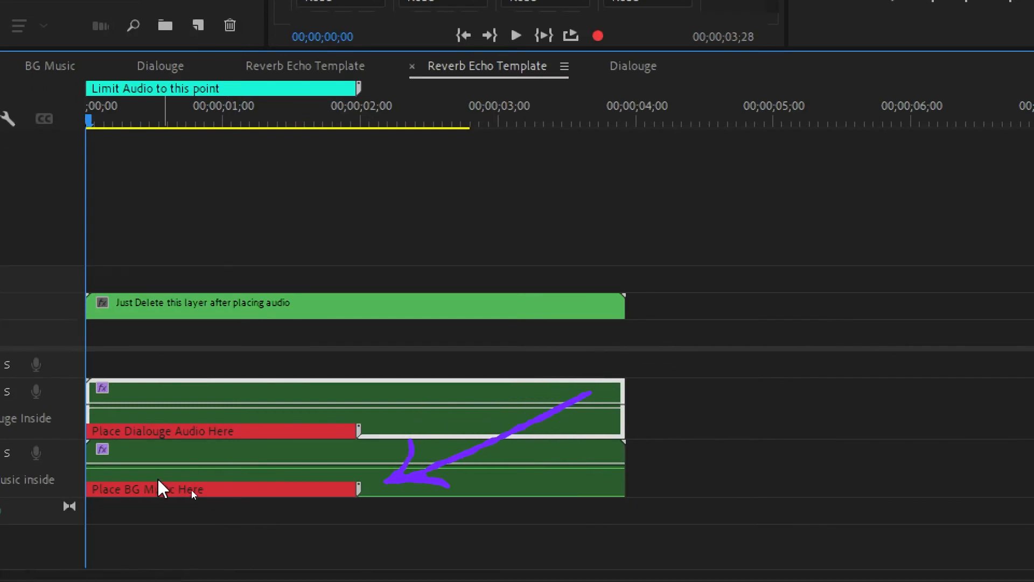
left_click(194, 464)
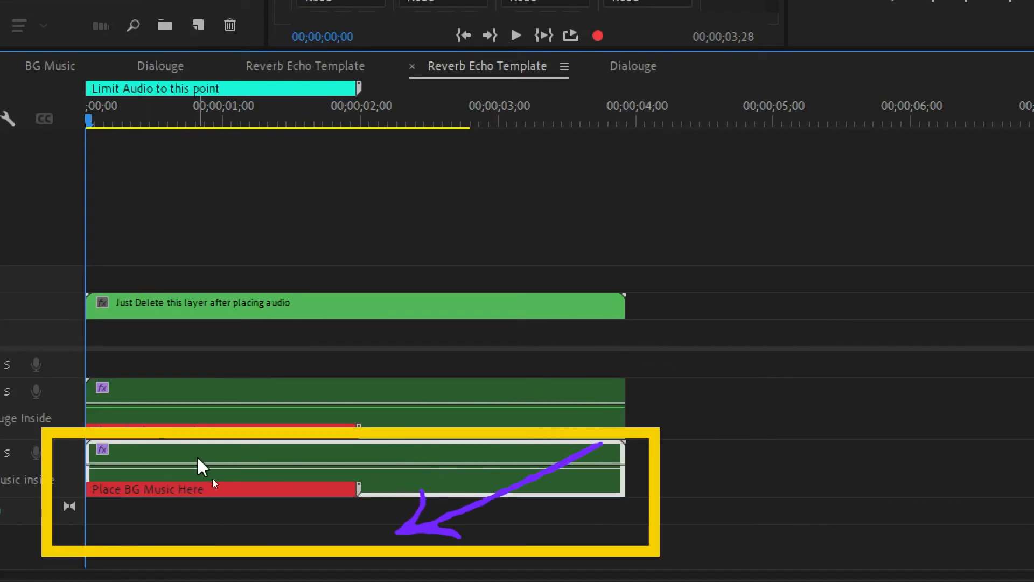
double_click(197, 458)
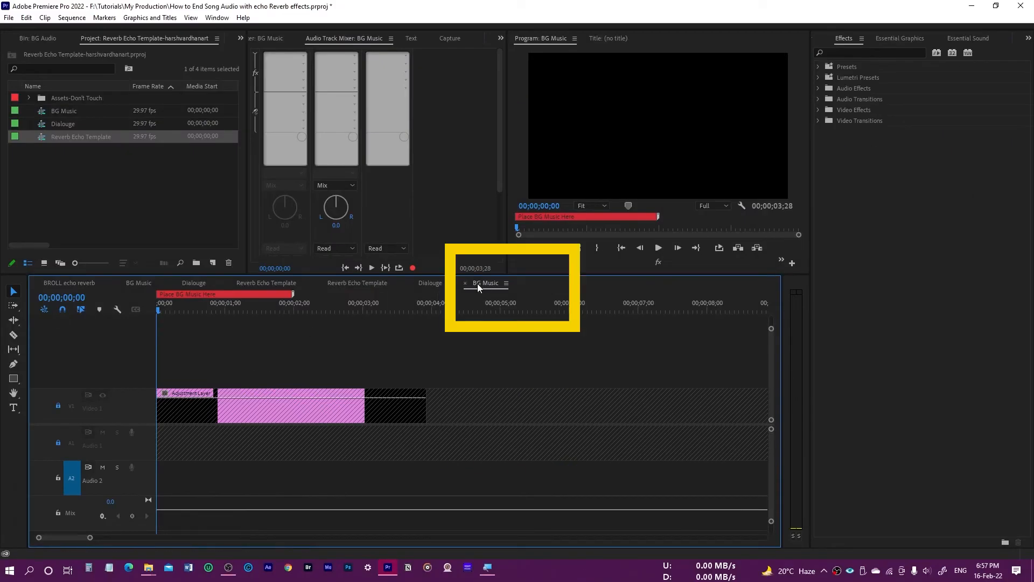
key("ctrl+v")
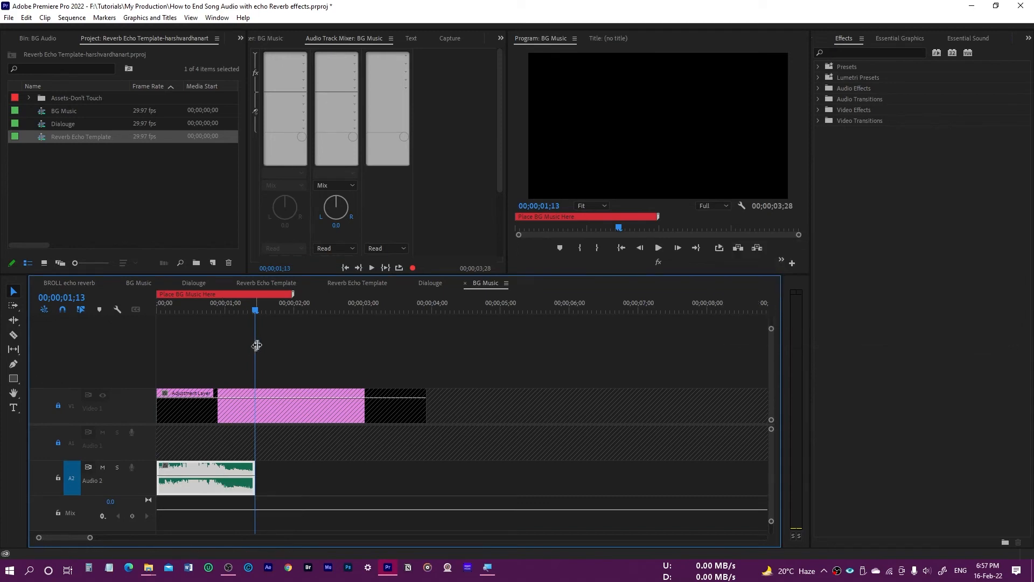
- In the BROLL echo reverb sequence, delete only the video part of the Reverb Echo Template clip from Video 1
left_click(83, 284)
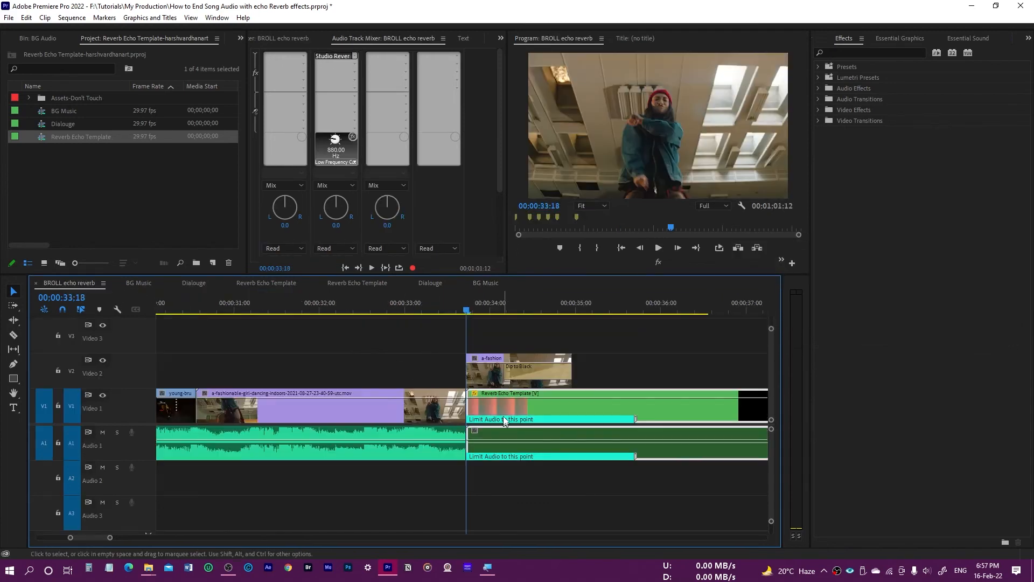
left_click(606, 382)
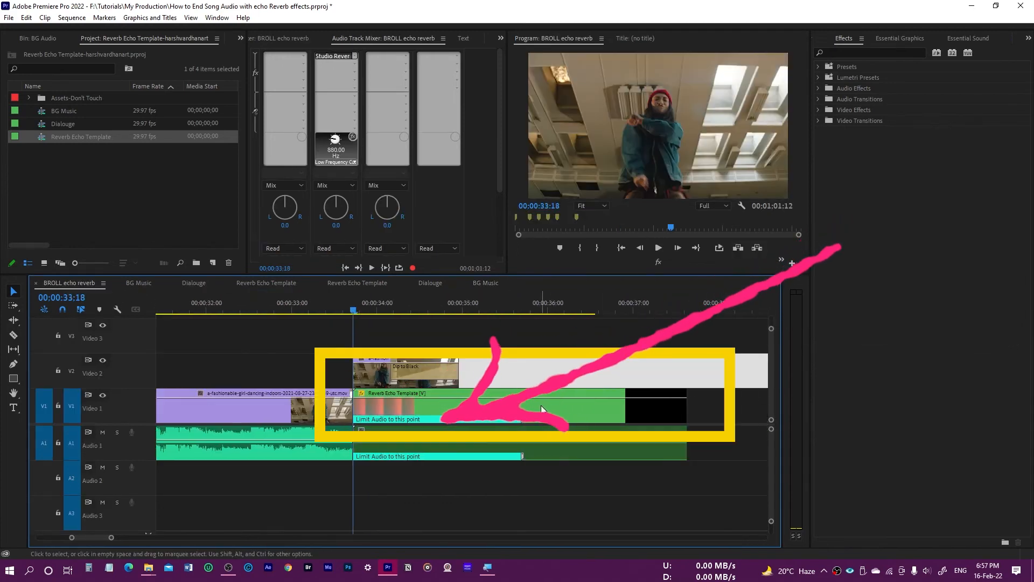
left_click(570, 409)
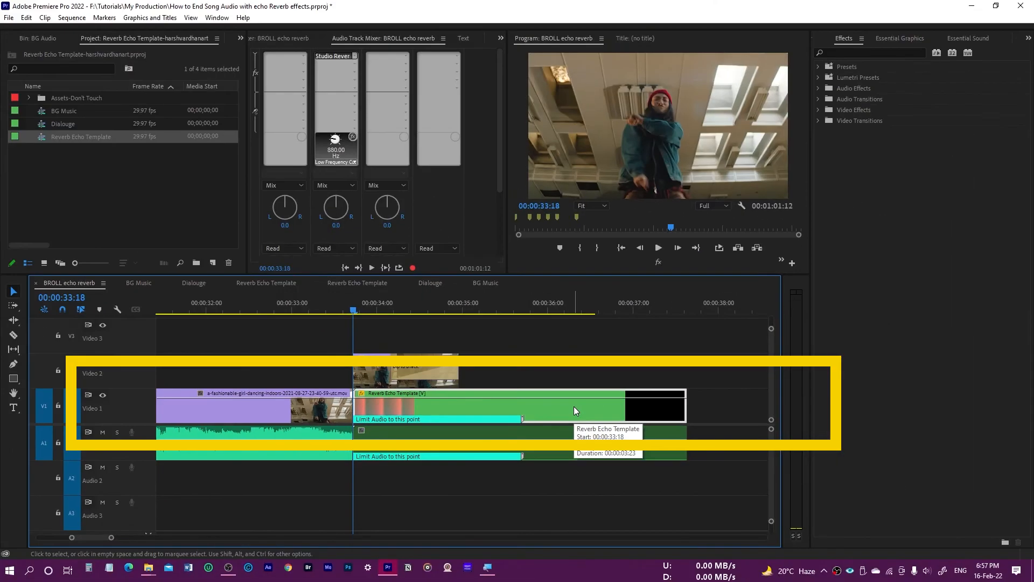
key("Delete")
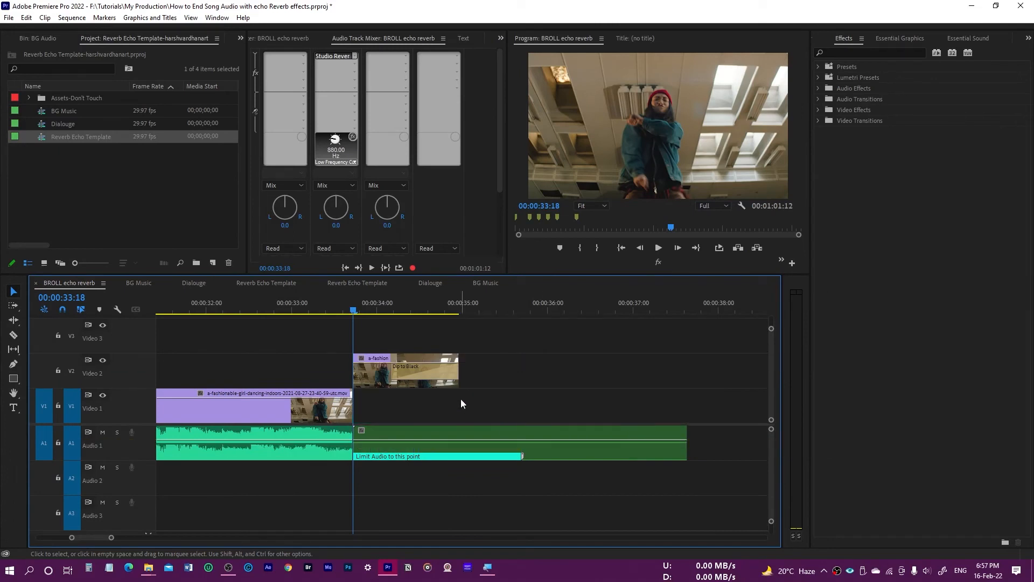
- Play the BROLL echo reverb sequence from 00:00:31:23 through the template clip to hear the echo ending
key("minus")
left_click(332, 310)
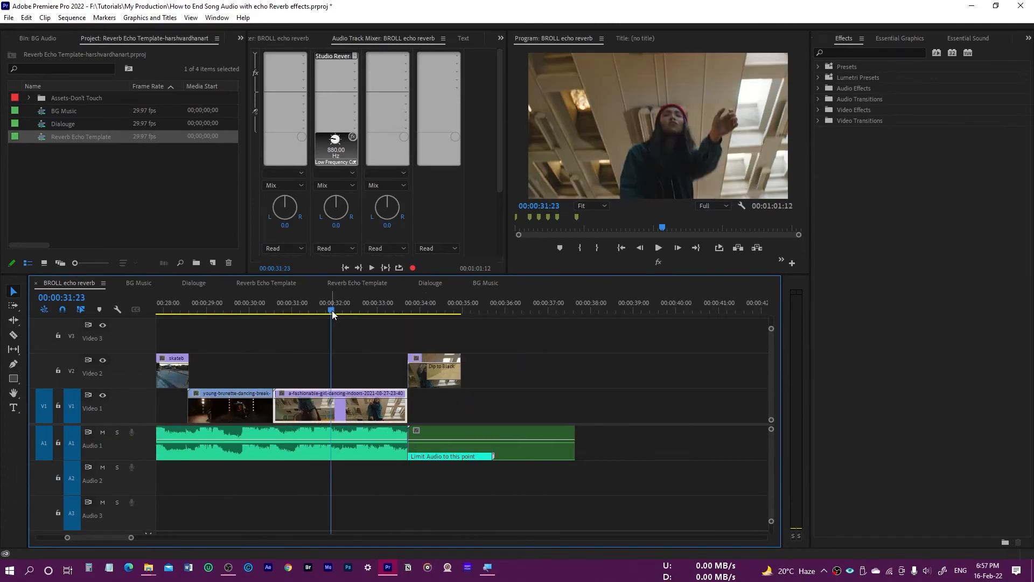
key("space")
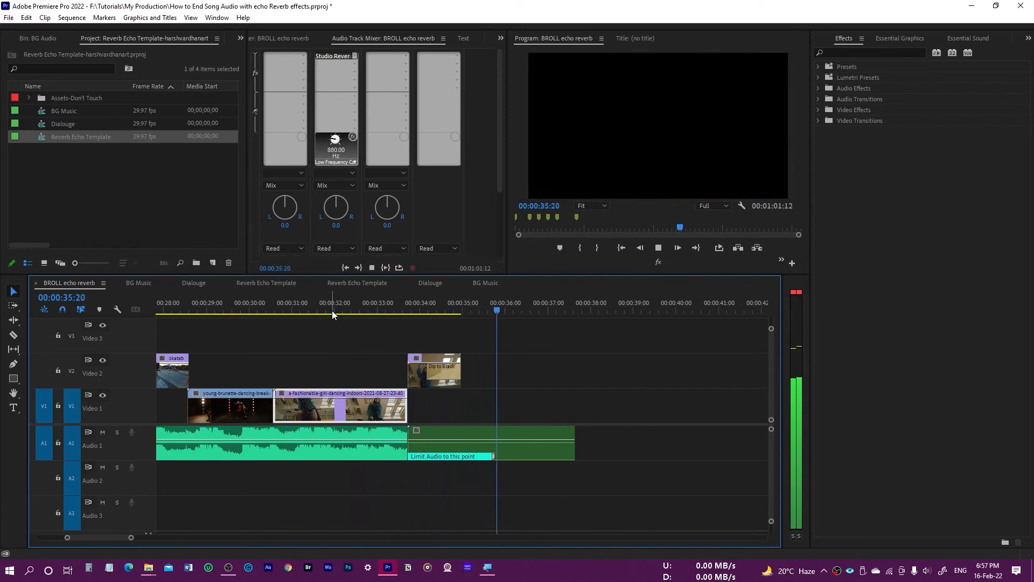
key("space")
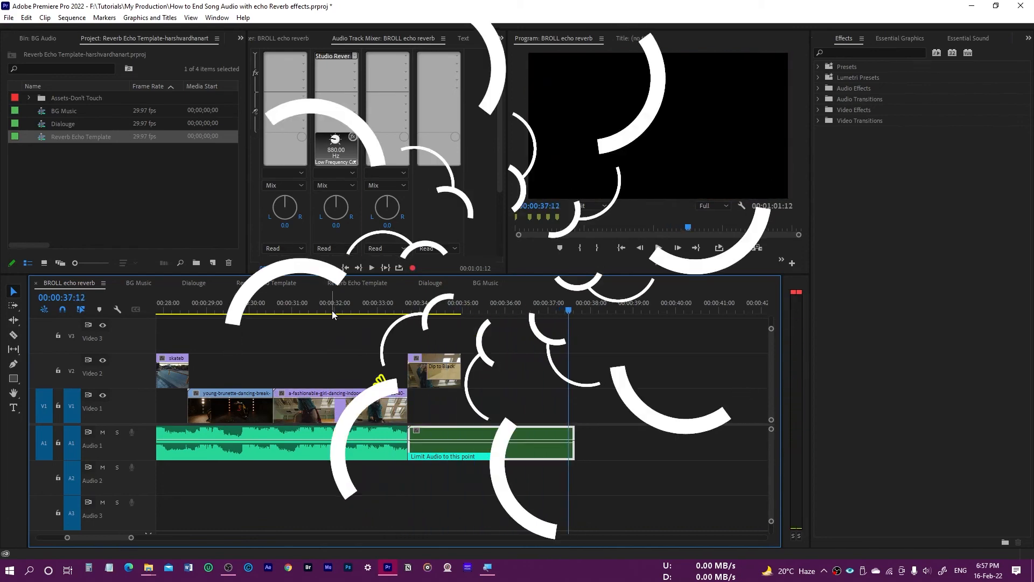